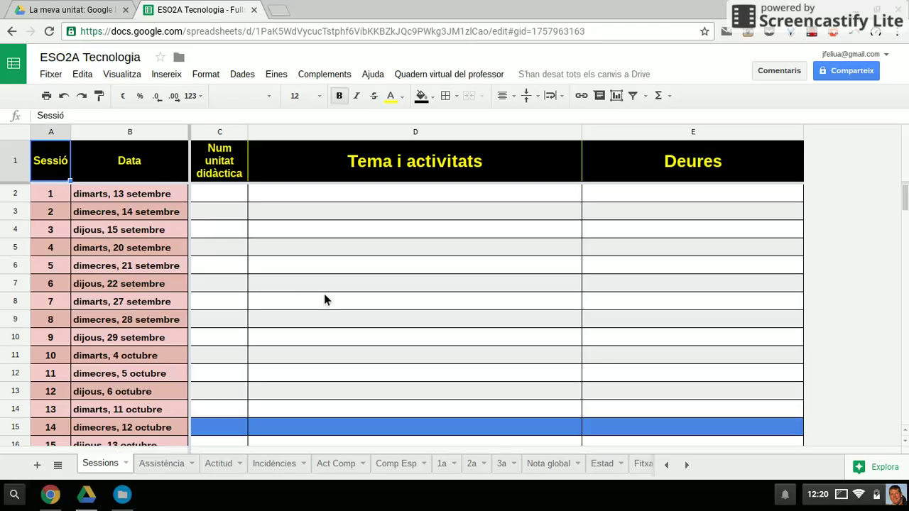
- Fill in session 1 (13 setembre) with didactic unit 1 and the topic "Activita de coneixeminet incial."
left_click(231, 198)
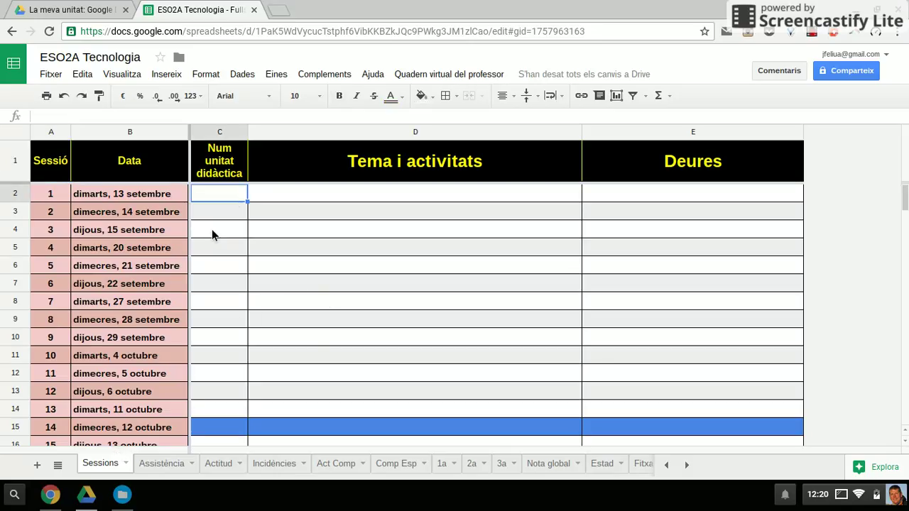
type("1")
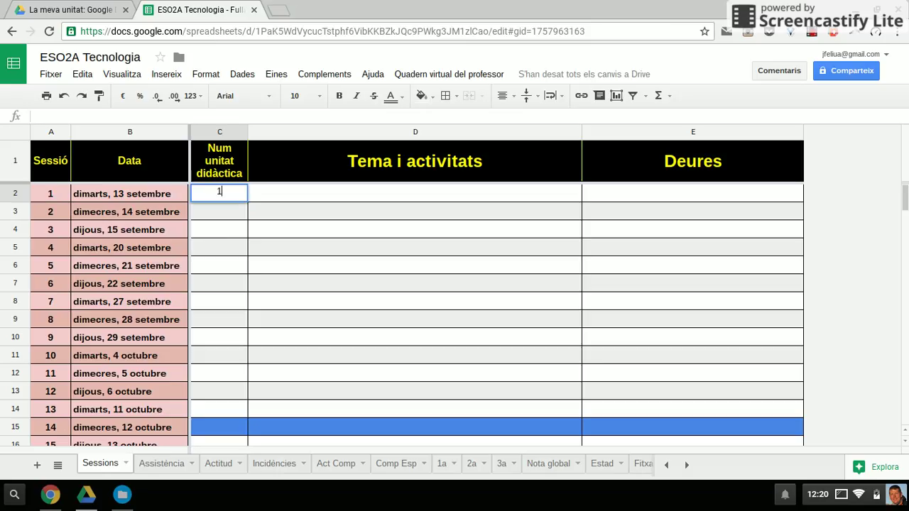
key("Tab")
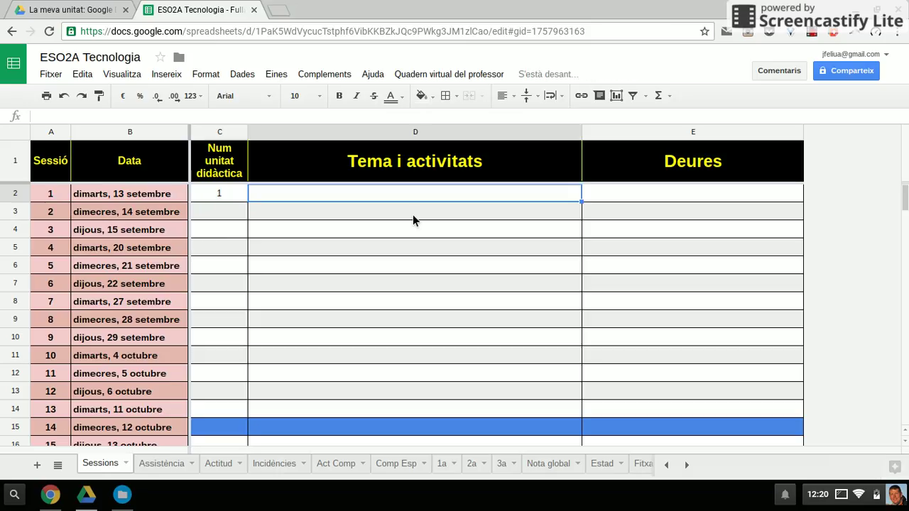
type("Activi")
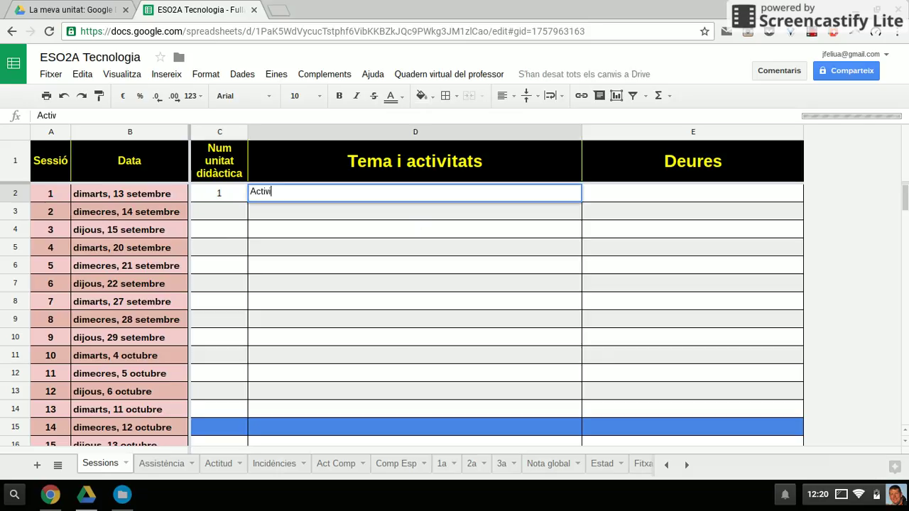
type("ta de coneix")
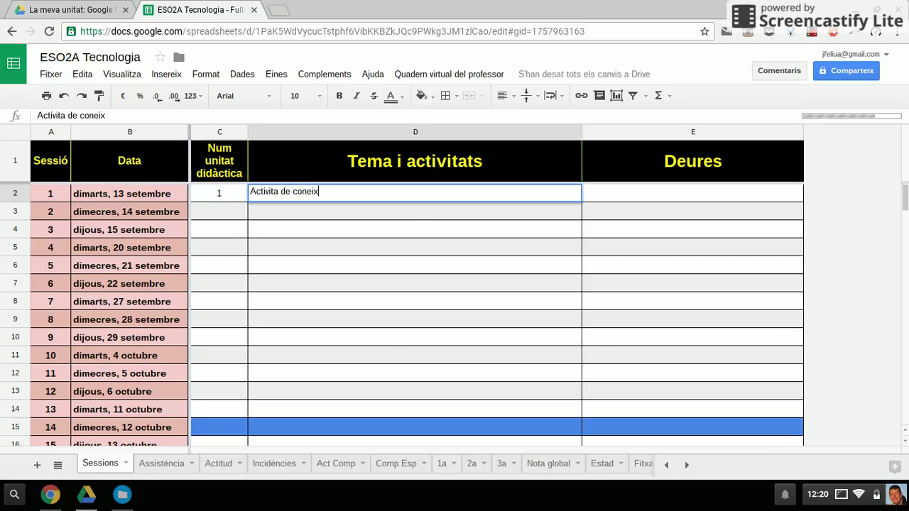
type("eminet incial.")
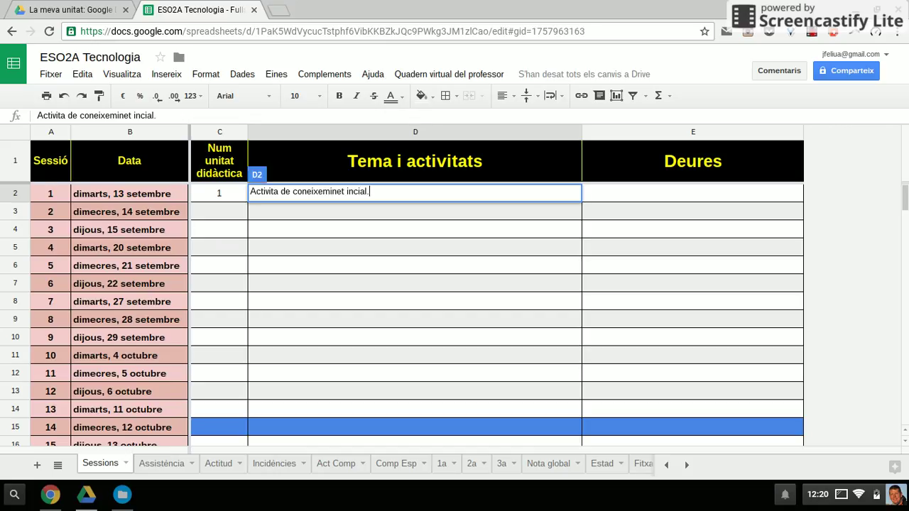
key("Return")
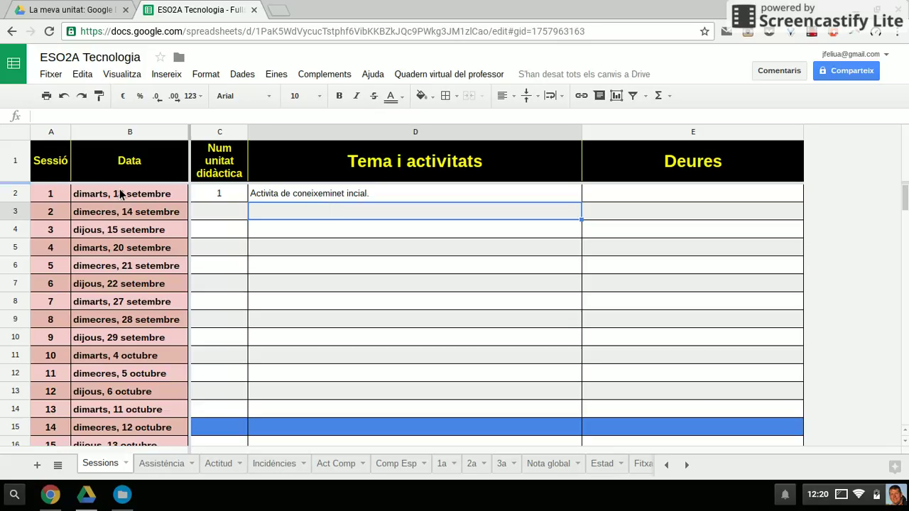
- Fill in session 2 (14 setembre) with unit 1 and the topic "Divisió en grups de treball i plantejament del projecte inicial."
left_click(209, 216)
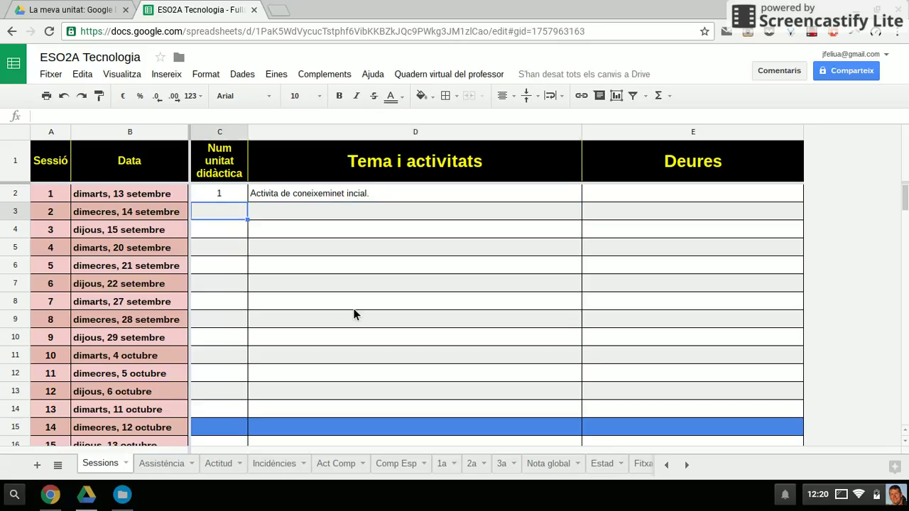
type("1")
key("Return")
left_click(319, 211)
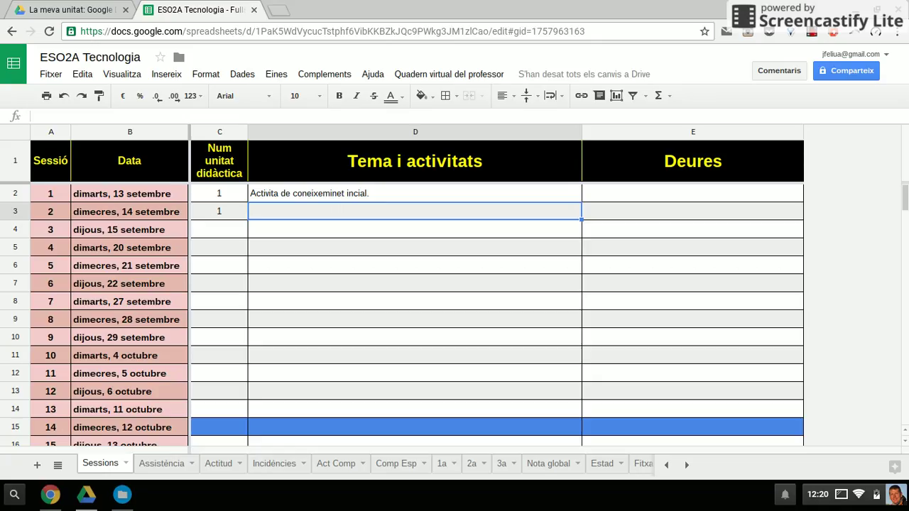
type("Divisió en grups de treball i plantejament del projecte ino")
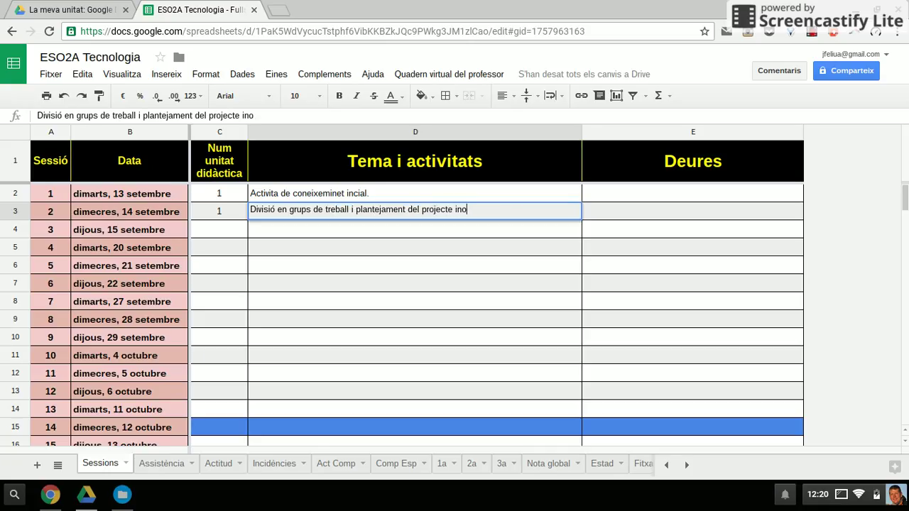
key("BackSpace")
type("icial.")
key("Return")
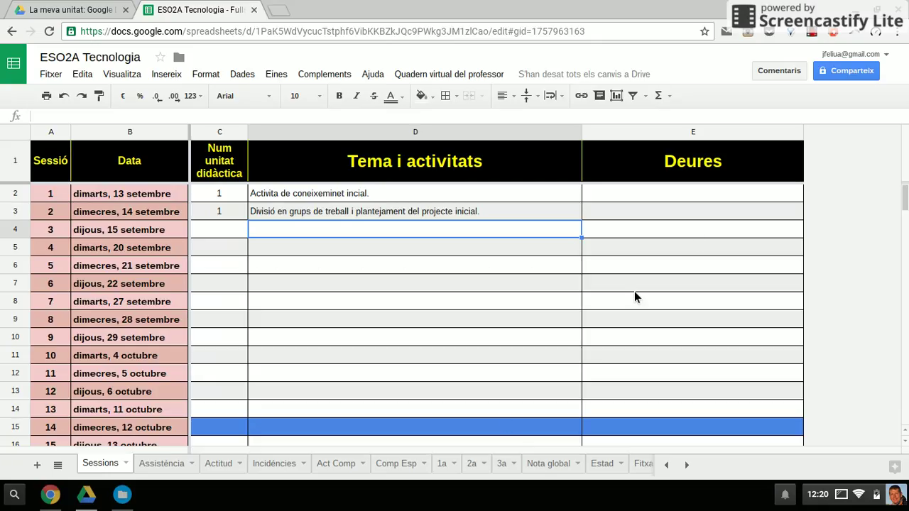
- Enter "Acabar la presentació personal" as the Deures entry for session 2
left_click(705, 199)
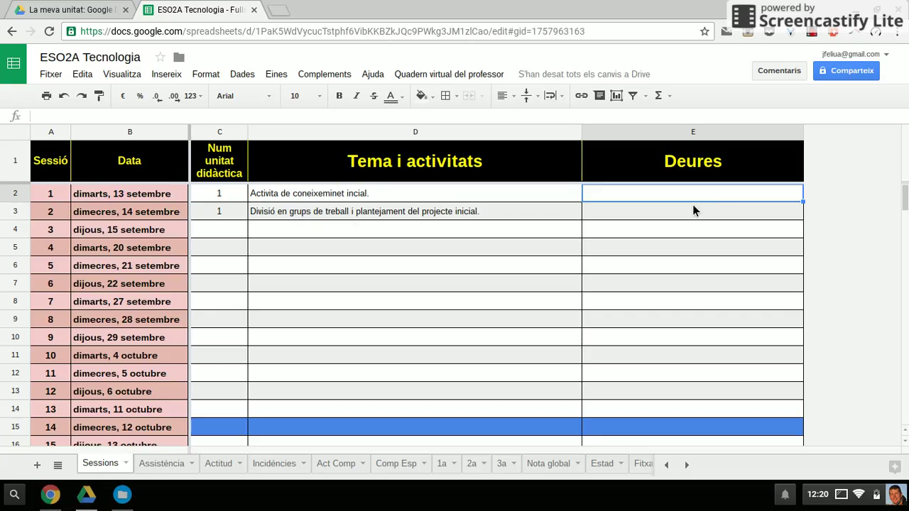
left_click(692, 213)
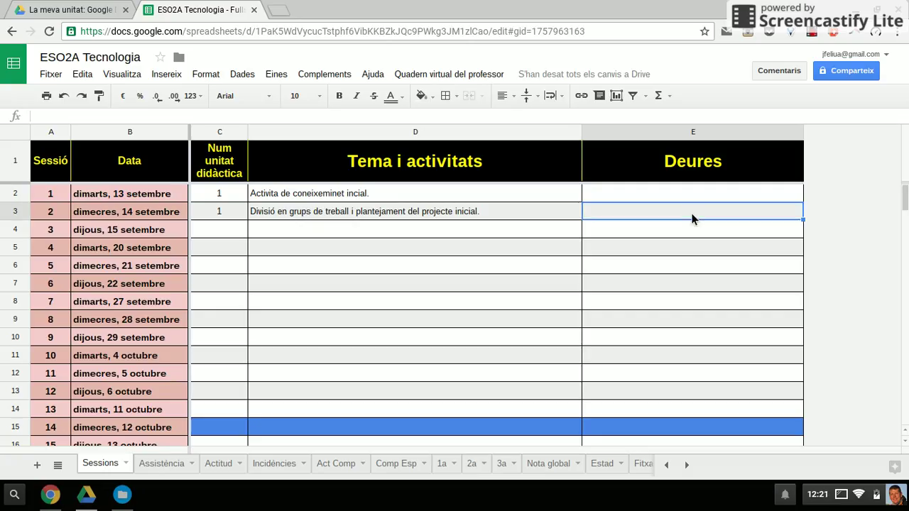
type("Acabar la pfresentació personal")
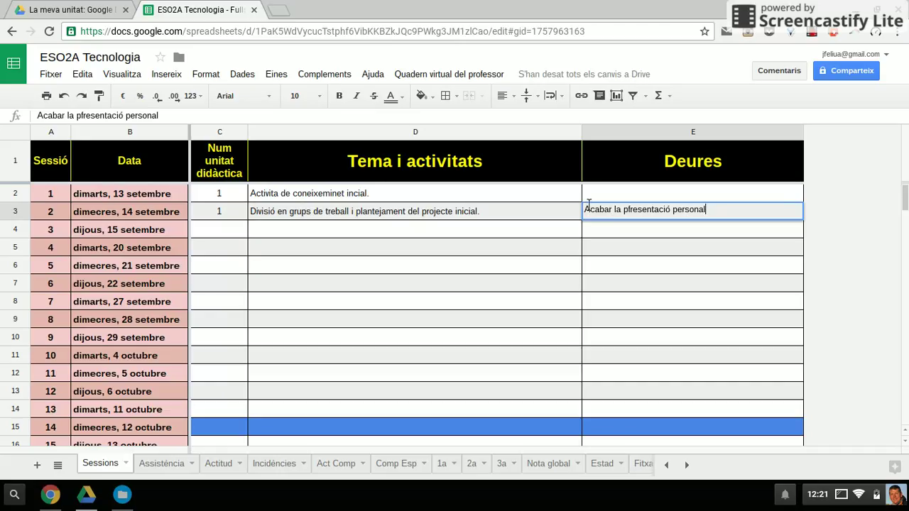
left_click(78, 115)
key("Delete")
type("r")
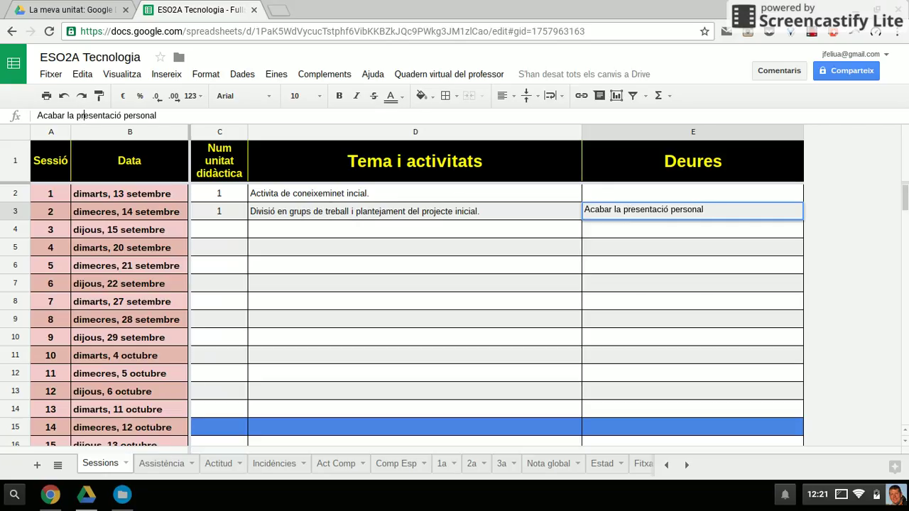
key("Return")
left_click(661, 211)
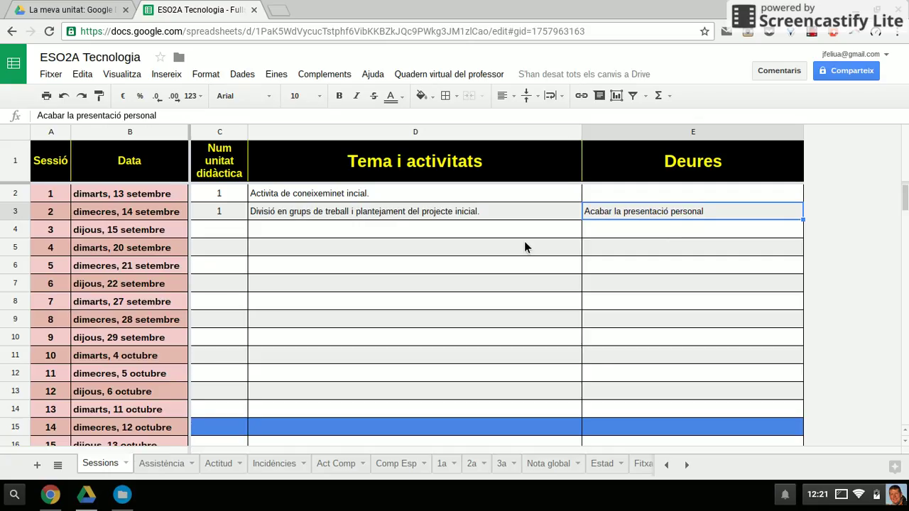
- On the Assistència sheet, record F for student 3 (D5) and R for student 5 (D7) on 13/09
left_click(168, 472)
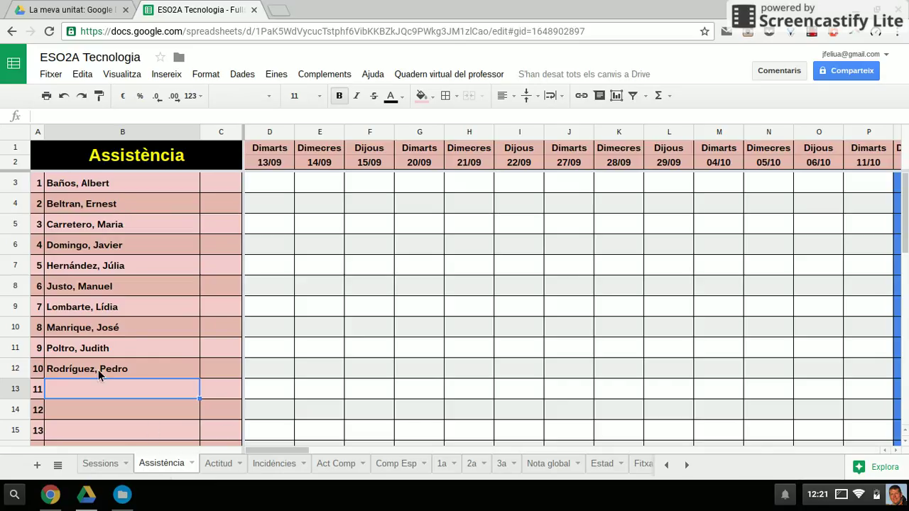
left_click(284, 187)
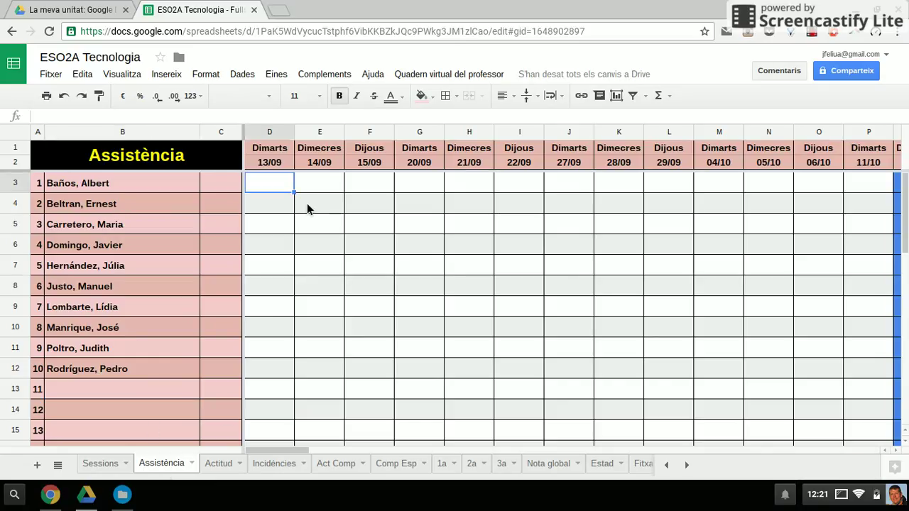
key("Down")
key("Down")
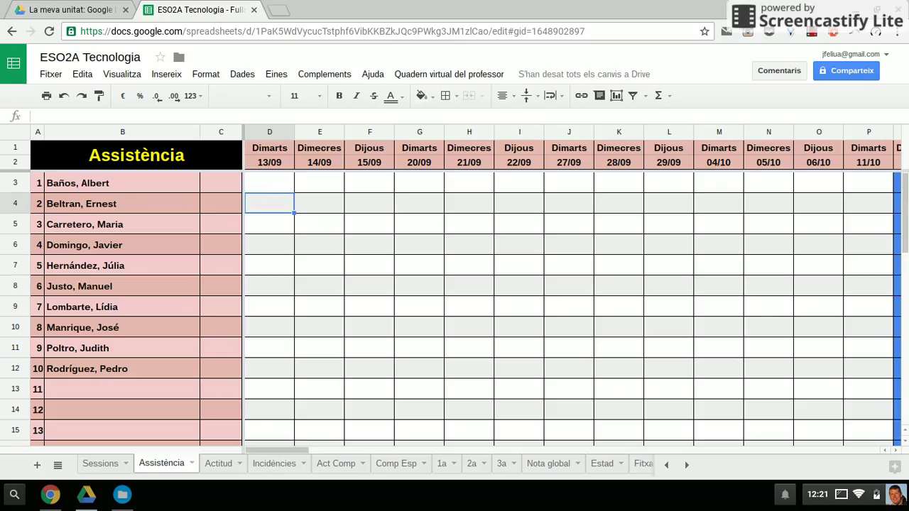
type("F")
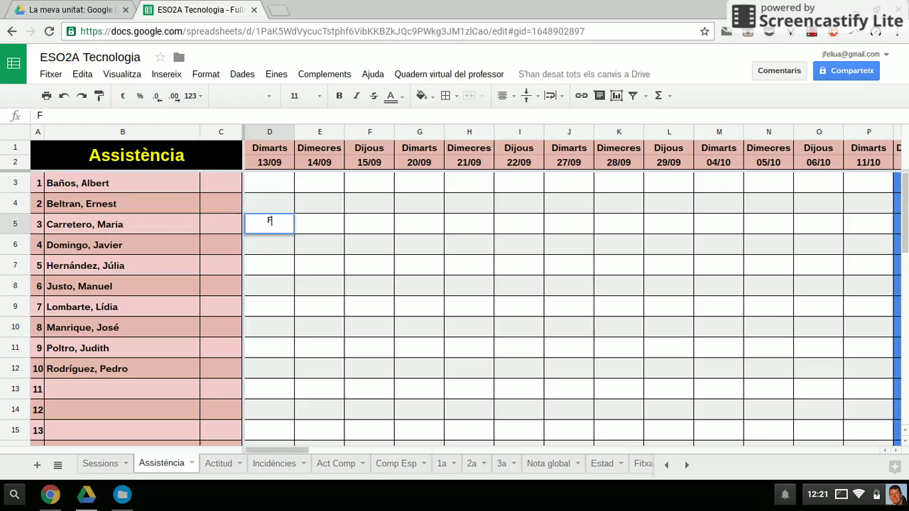
key("Return")
key("Down")
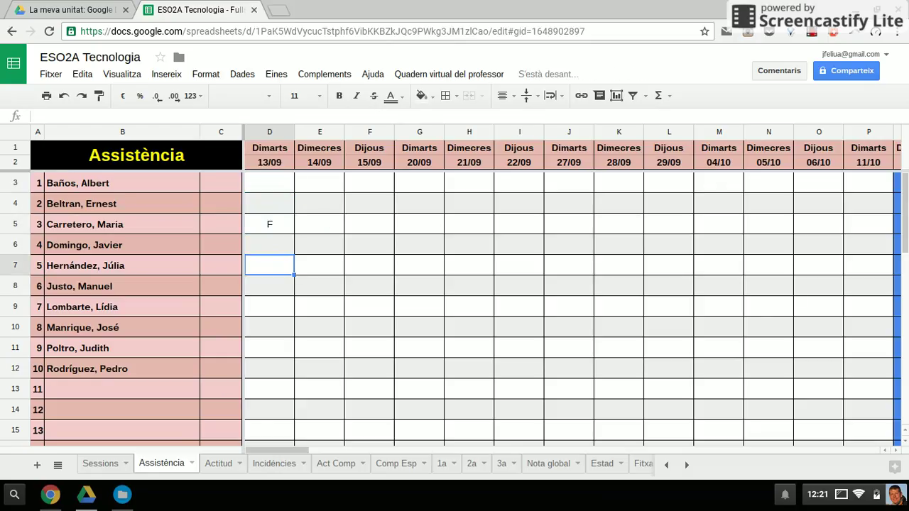
type("R")
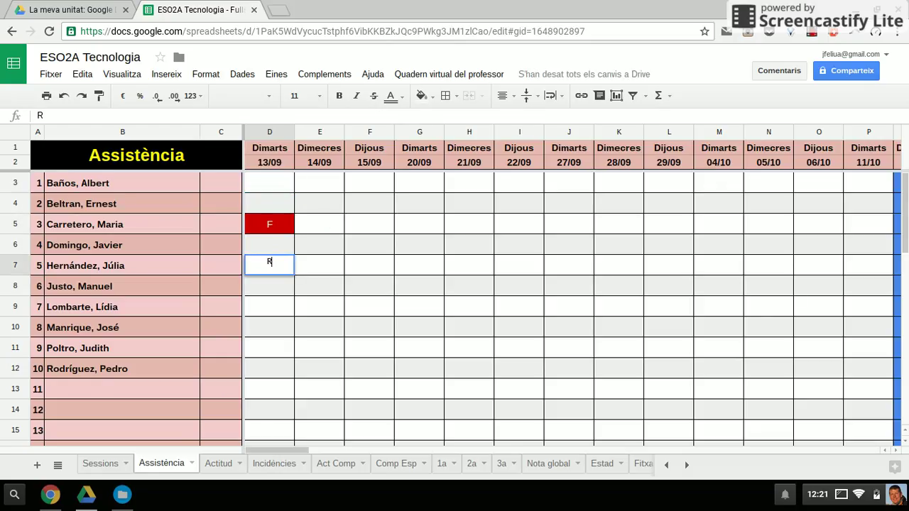
key("Return")
key("Down")
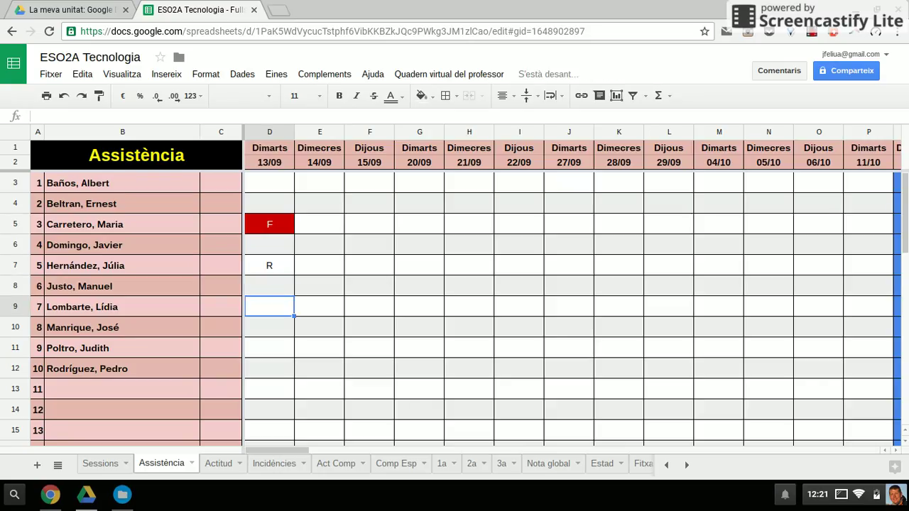
- Record Rj for student 7 (D9) and Fj for student 9 (D11) in the 13/09 attendance column
type("Rj")
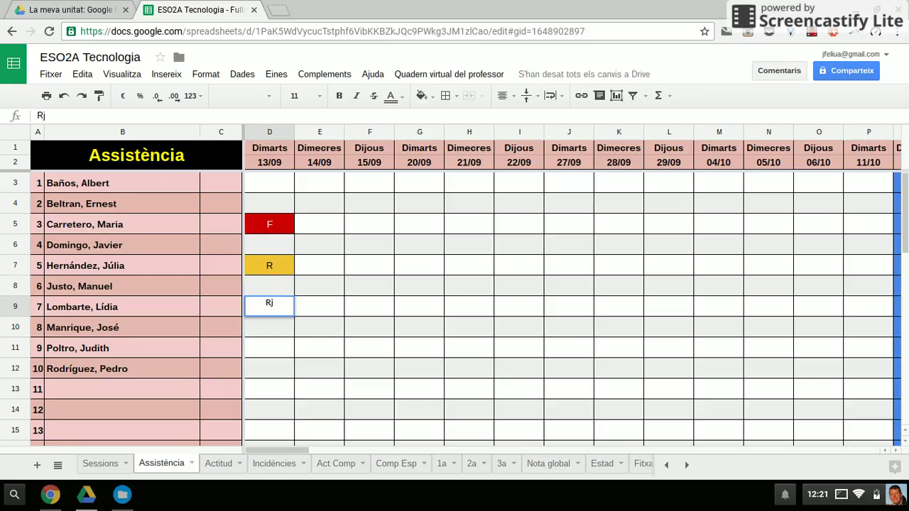
key("Return")
key("Down")
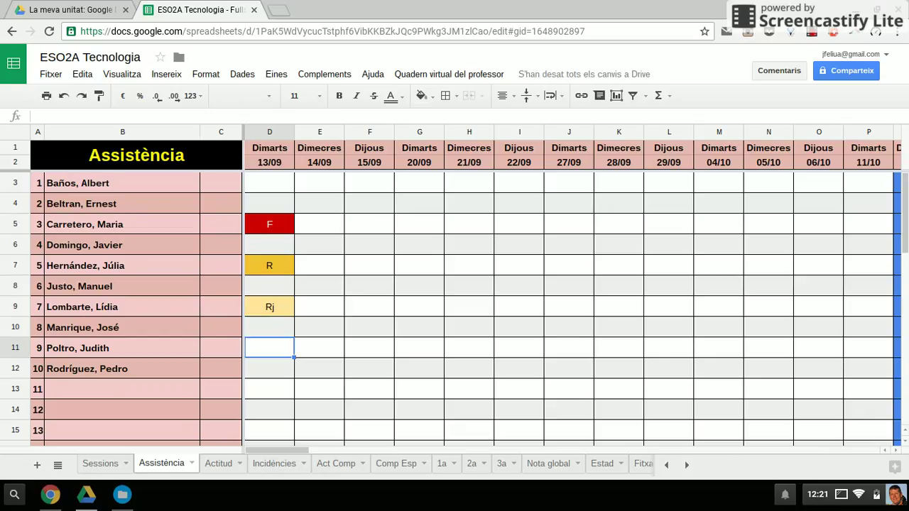
type("Fj")
key("Return")
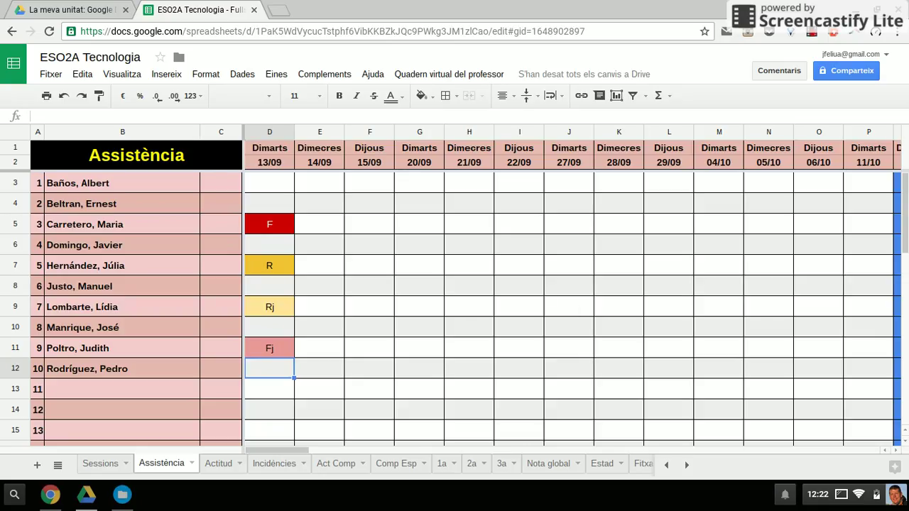
- On the Actitud sheet, enter t- in B3 for the first student on 13/09
left_click(218, 464)
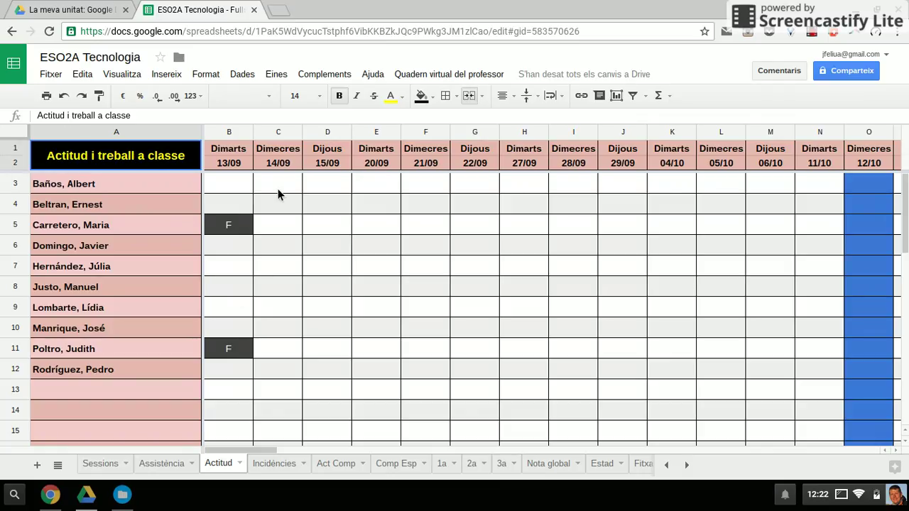
left_click(229, 183)
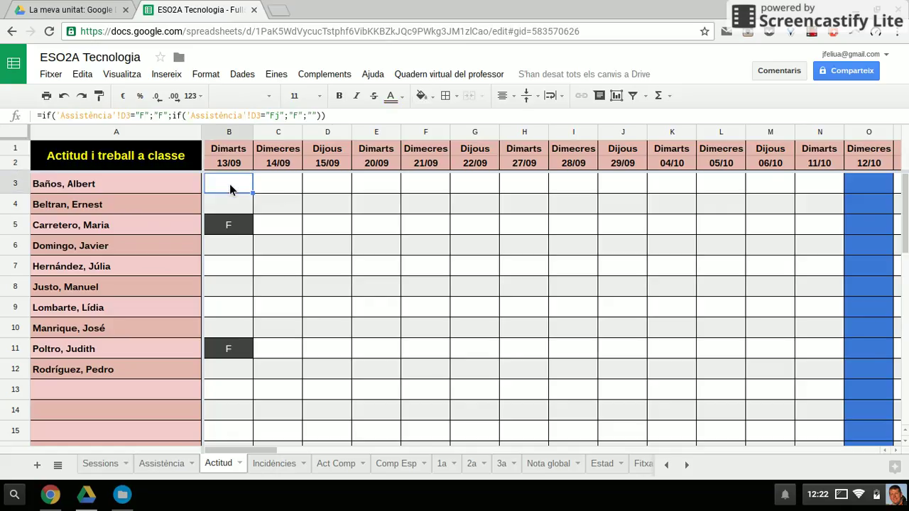
type("t-")
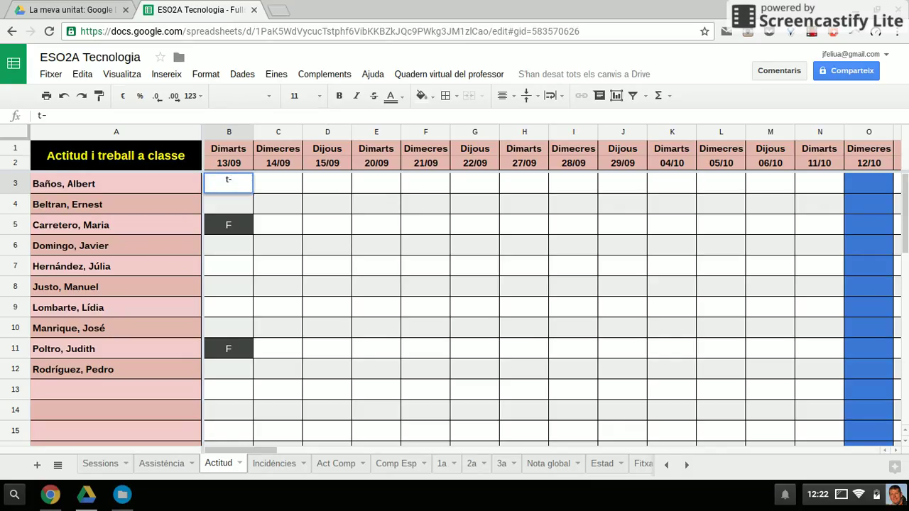
key("Return")
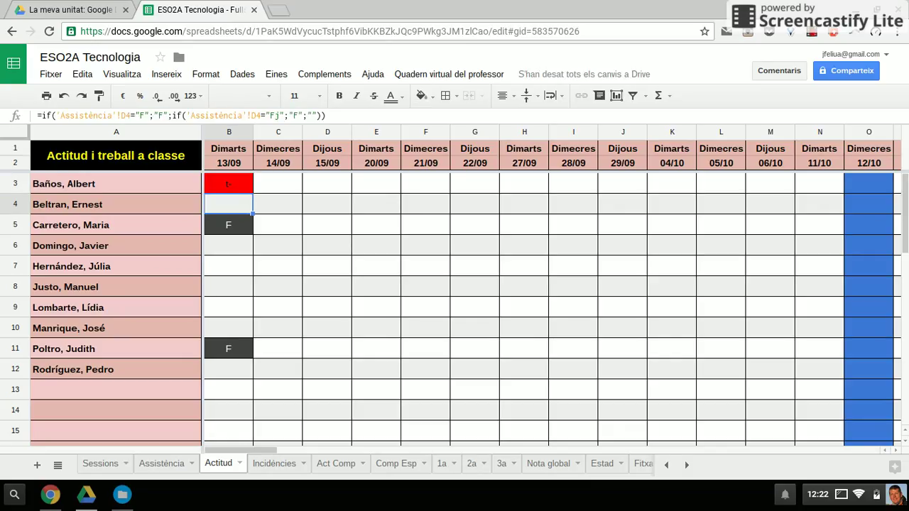
- Enter the 13/09 attitude marks a- in B6 and a+ in B7
key("Down")
key("Down")
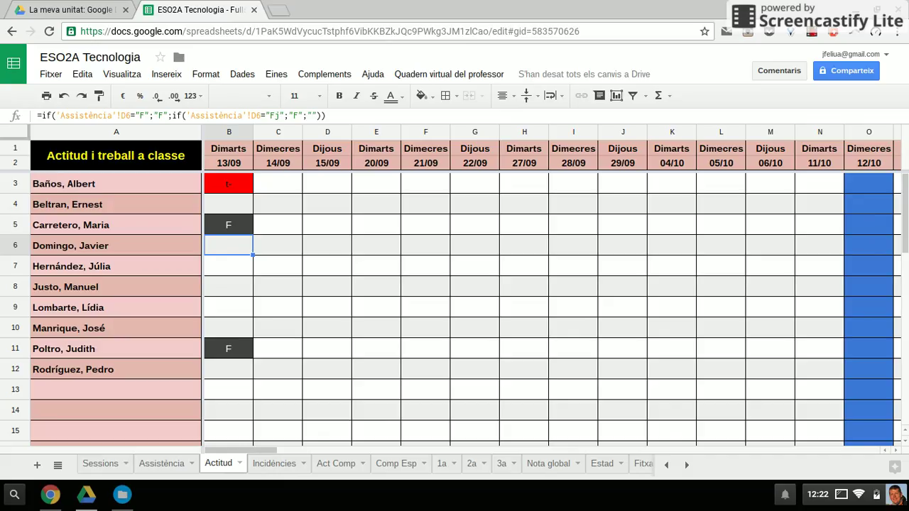
type("a-")
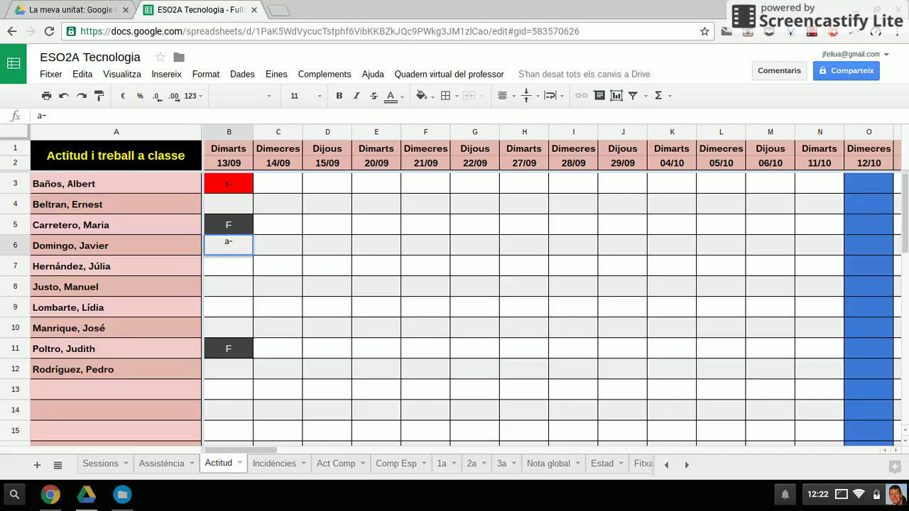
key("Return")
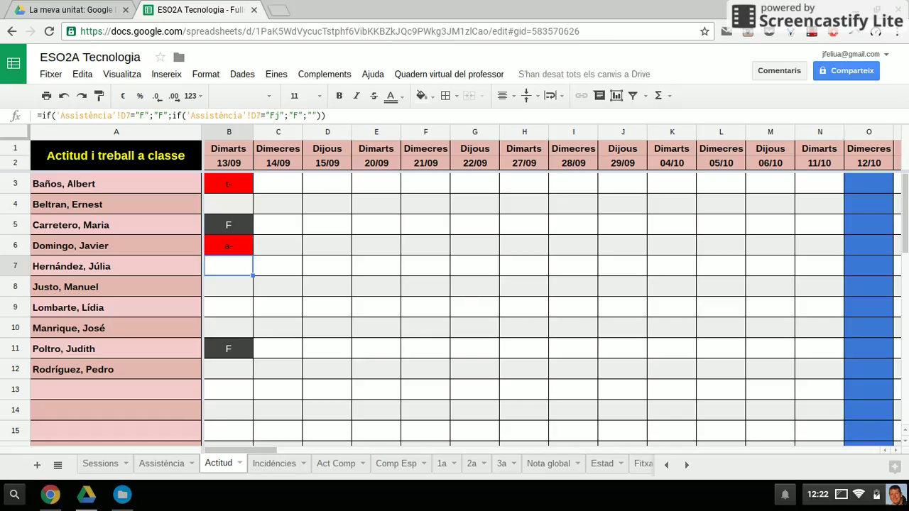
type("a+")
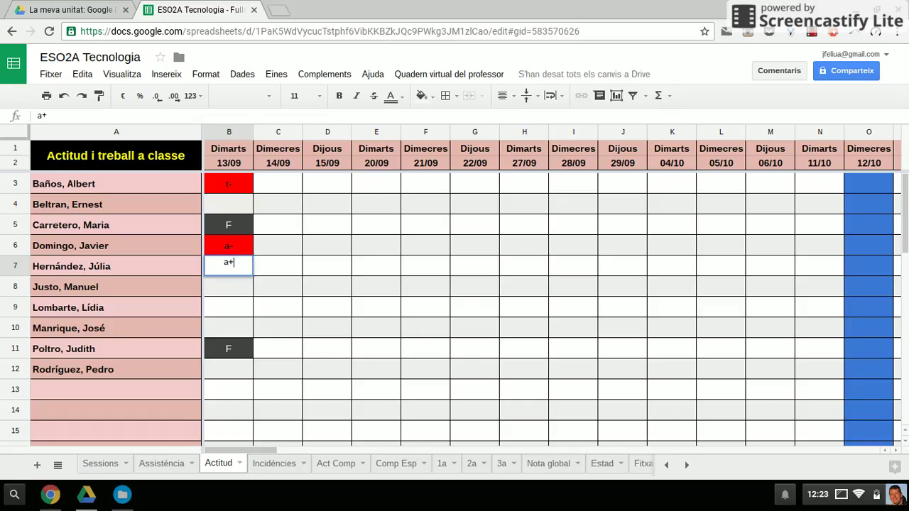
key("Return")
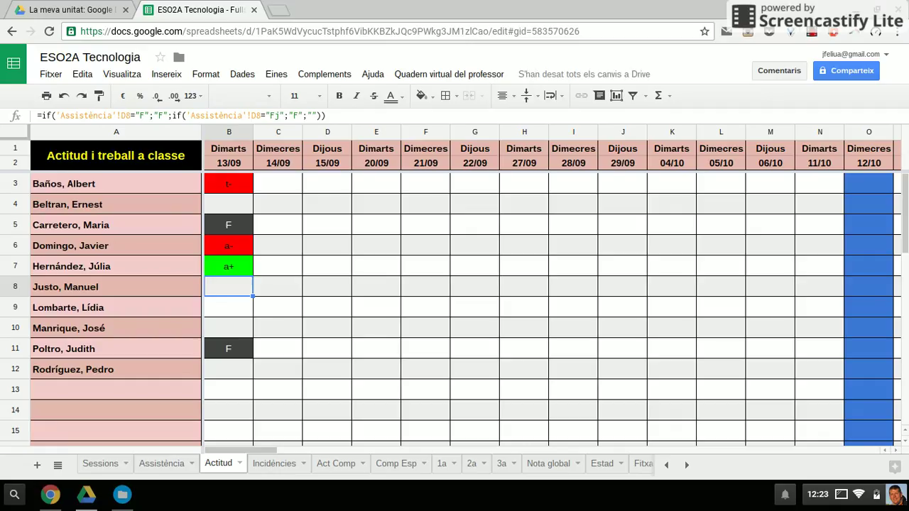
- Enter the 13/09 attitude marks t+ in B8 and t+a+ in B9
type("t-")
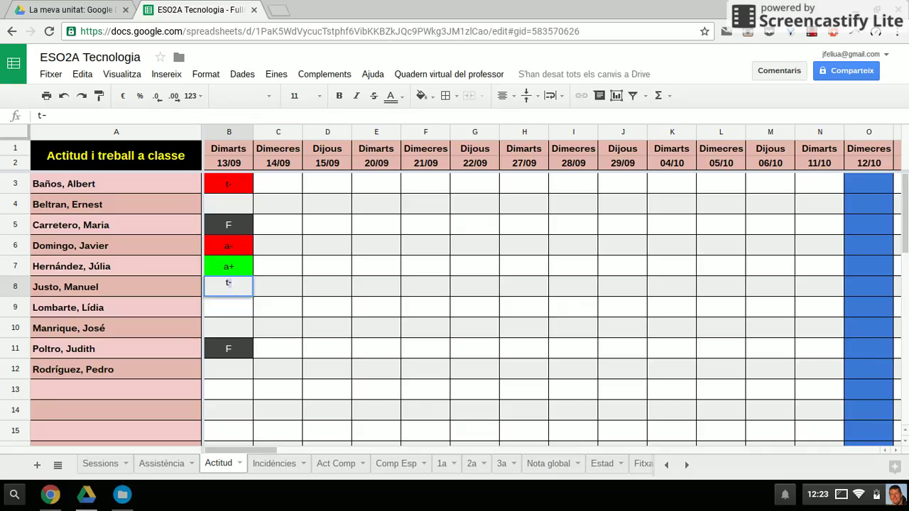
key("BackSpace")
type("+")
key("Return")
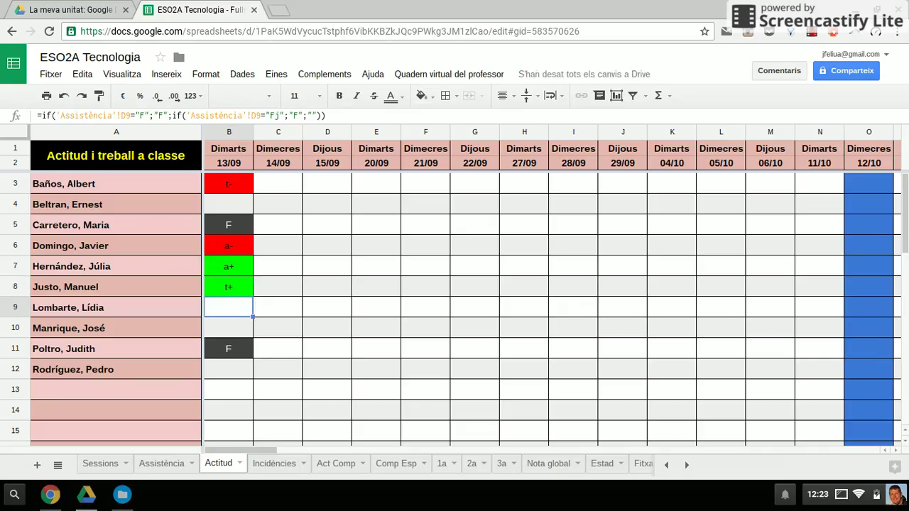
type("t")
type("+a+")
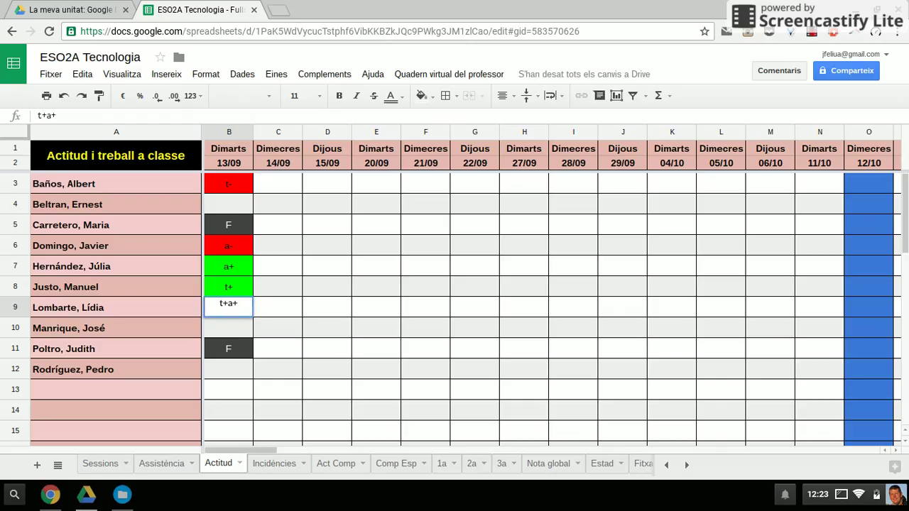
key("Return")
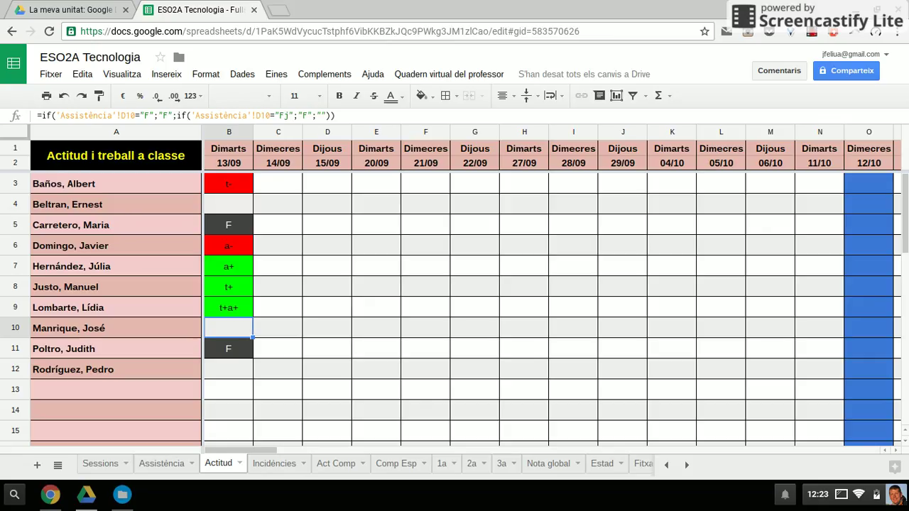
- Enter the 13/09 attitude marks d- in B10 and m+ in B12
type("d-")
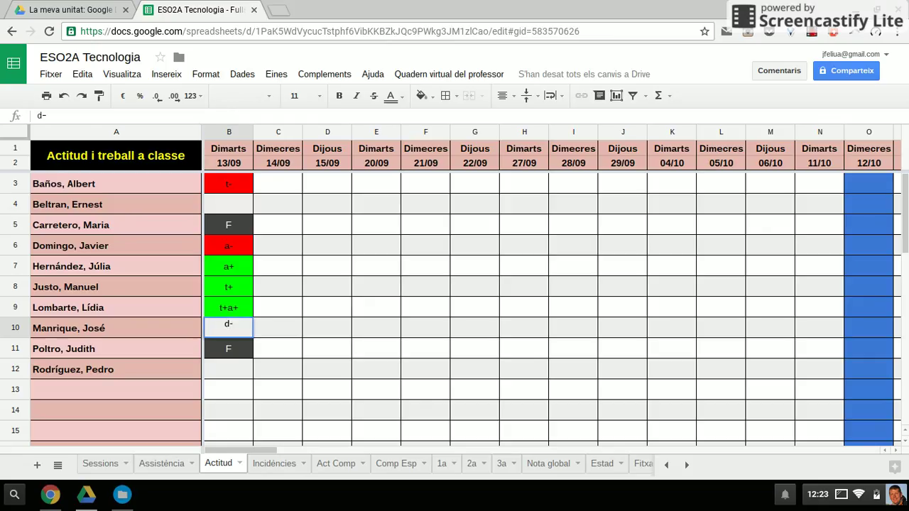
key("Return")
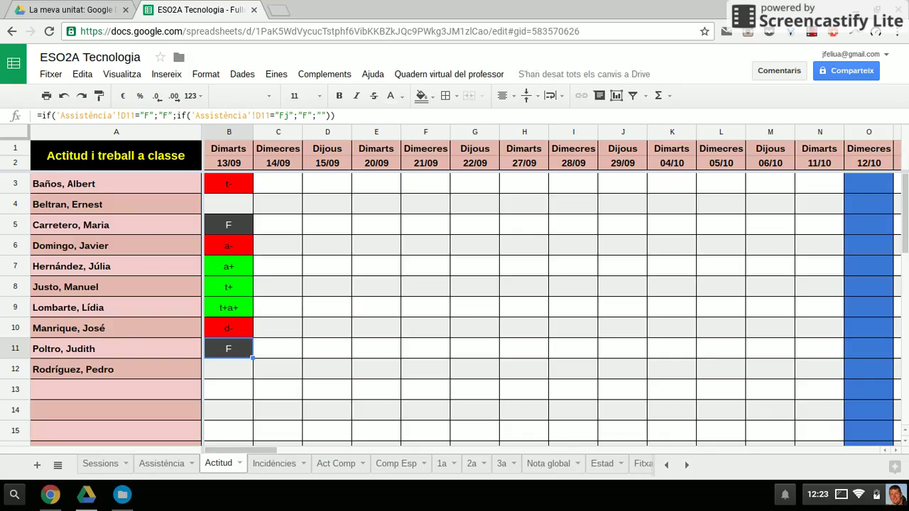
key("Down")
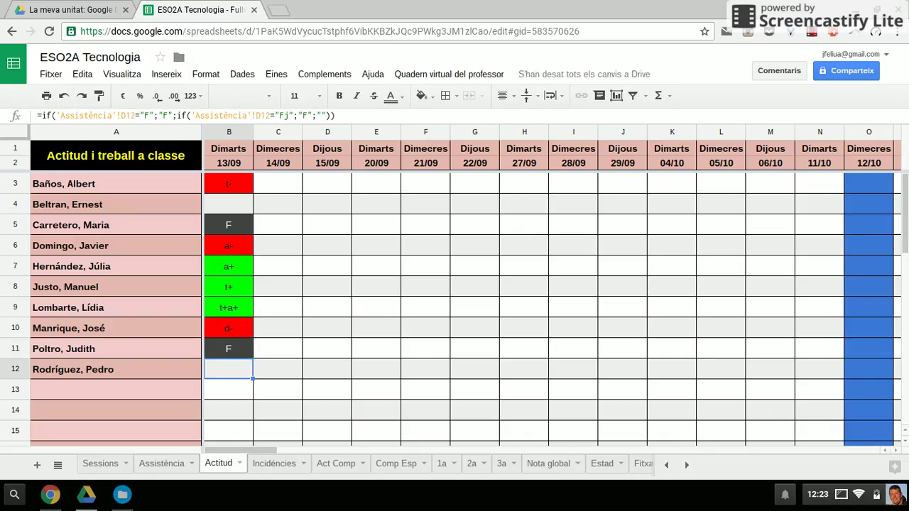
type("m+")
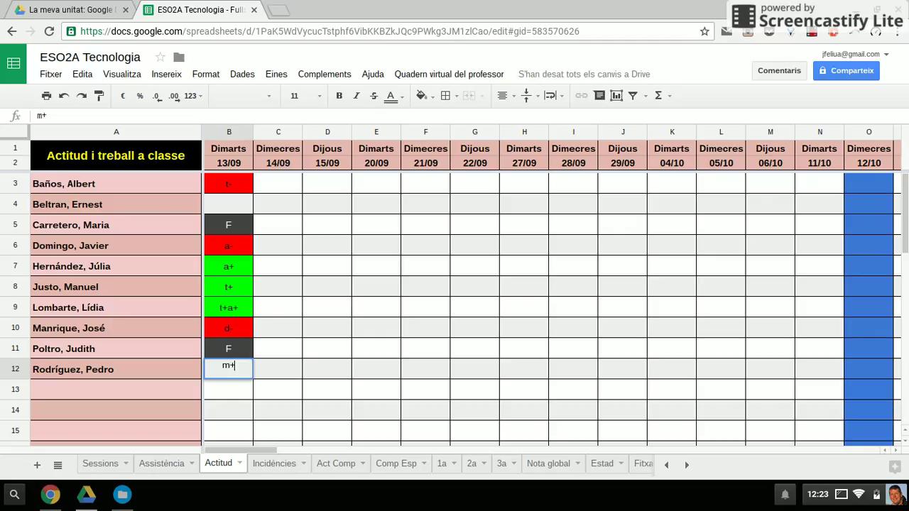
key("Up")
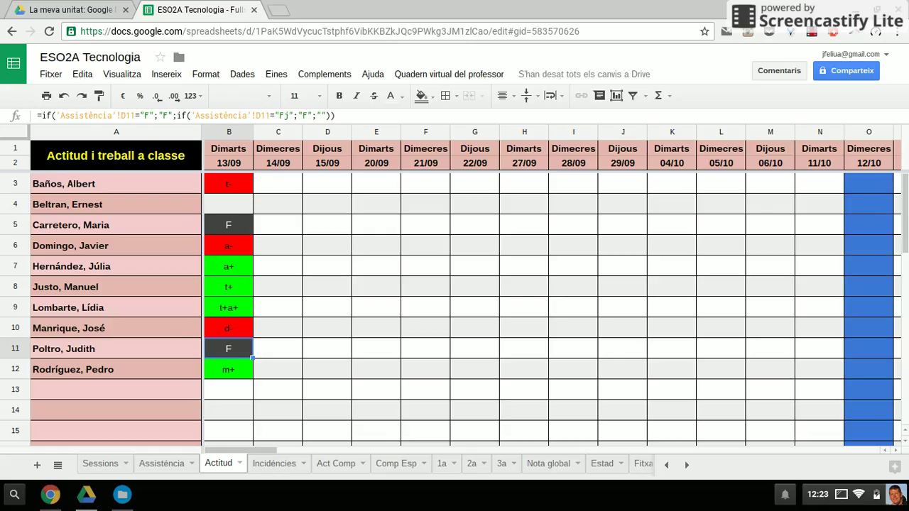
- Enter the combined attitude mark t-m+d+ in C4 for the second student on 14/09
left_click(279, 209)
type("t-")
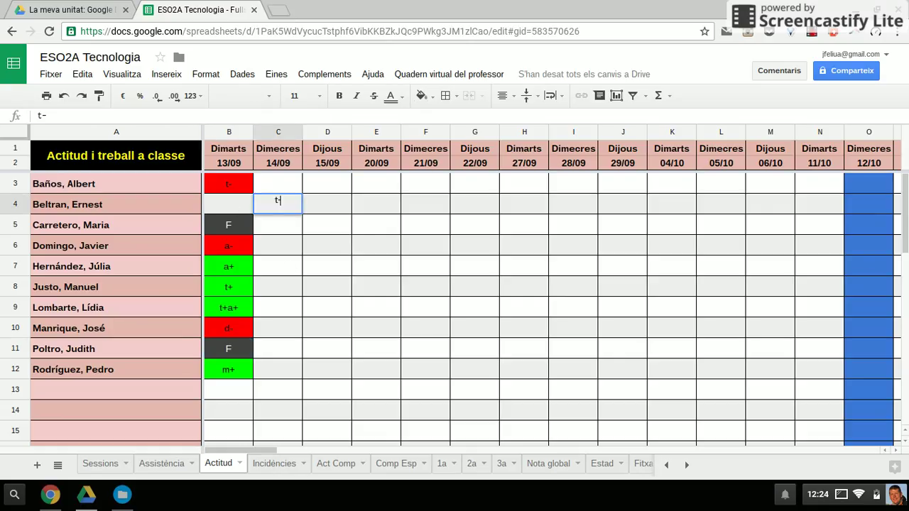
type("m+d+")
key("Return")
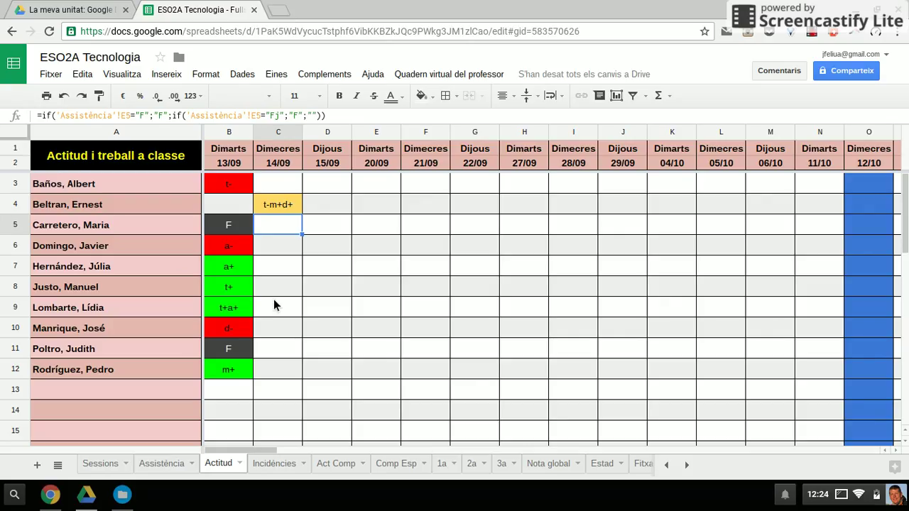
- On the Incidències sheet, enter the date 12/09/2016 in row 3 and choose the third student from the class list
left_click(274, 466)
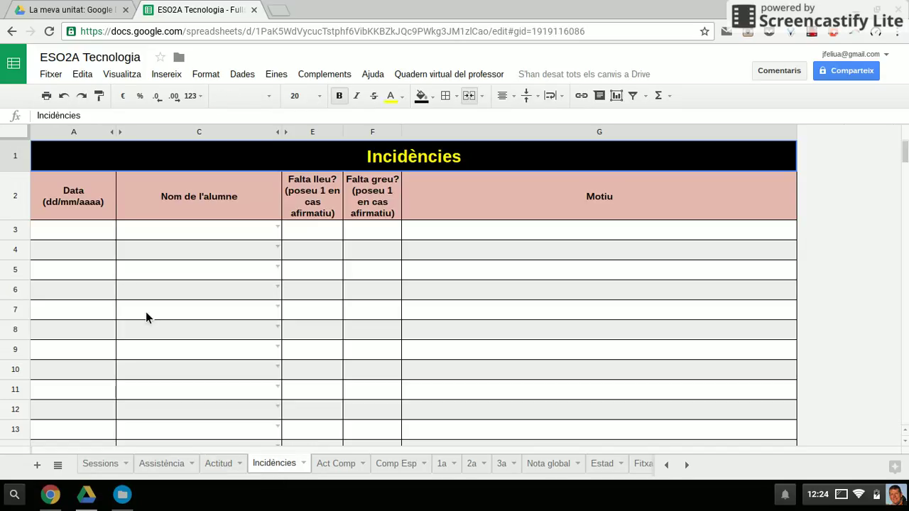
left_click(85, 231)
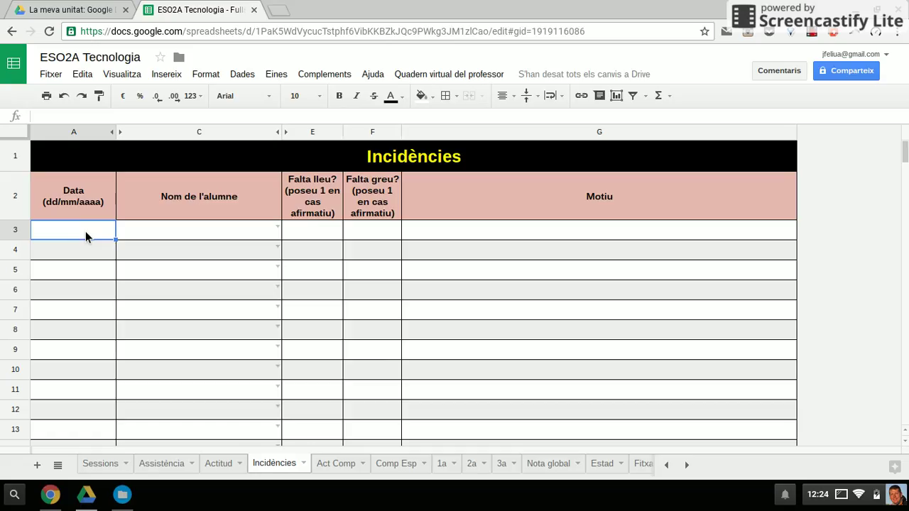
type("12/09/2016")
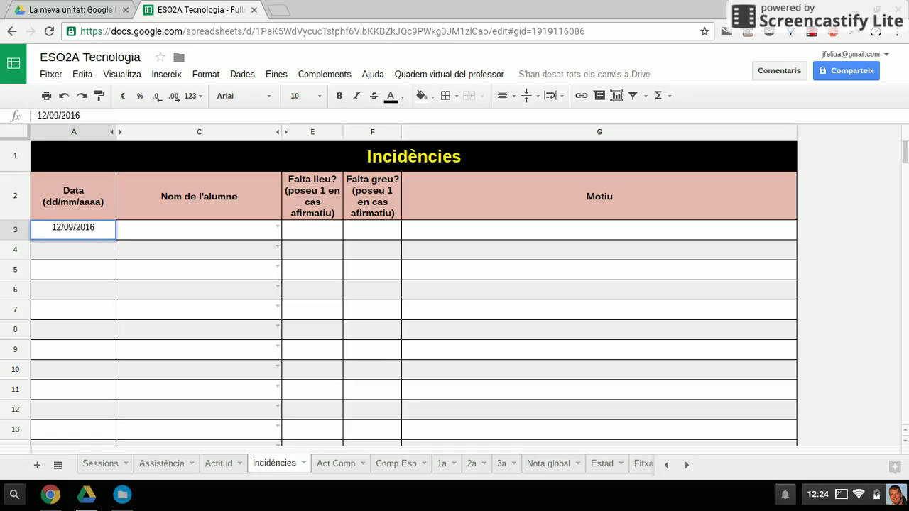
left_click(278, 228)
left_click(194, 286)
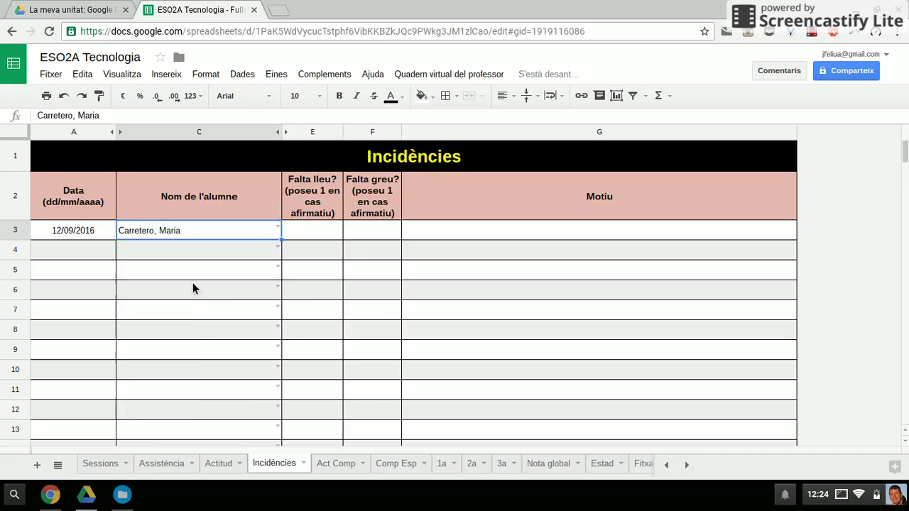
- Mark the row 3 incident as a minor offence with 1 and give the reason "Ha contestat malament al professor."
key("Tab")
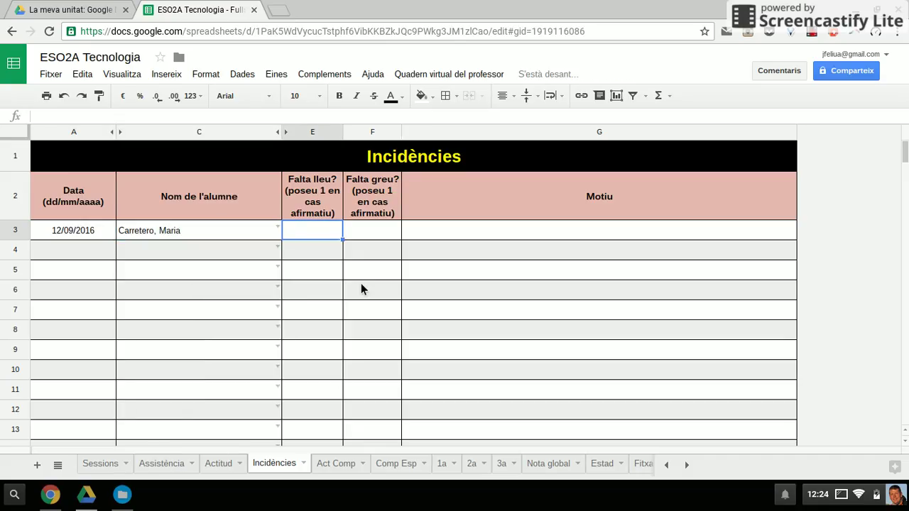
type("1")
key("Tab")
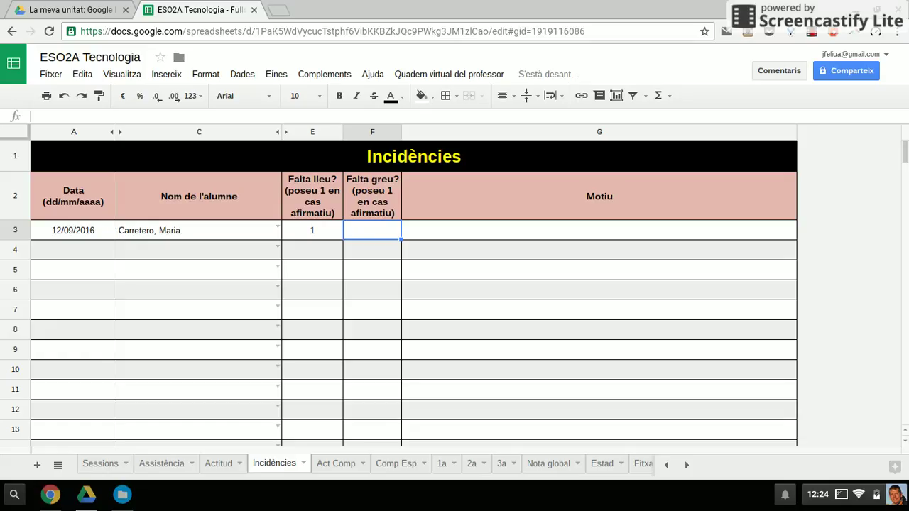
left_click(573, 235)
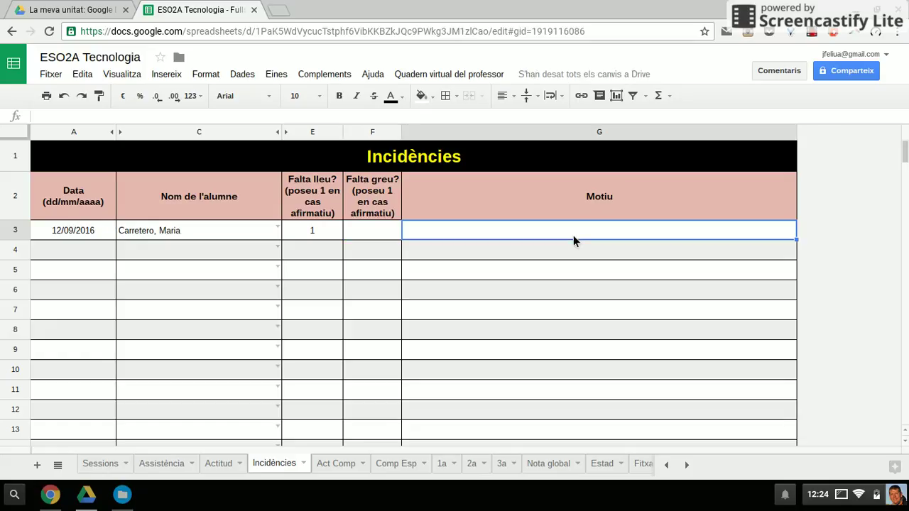
type("Ha con")
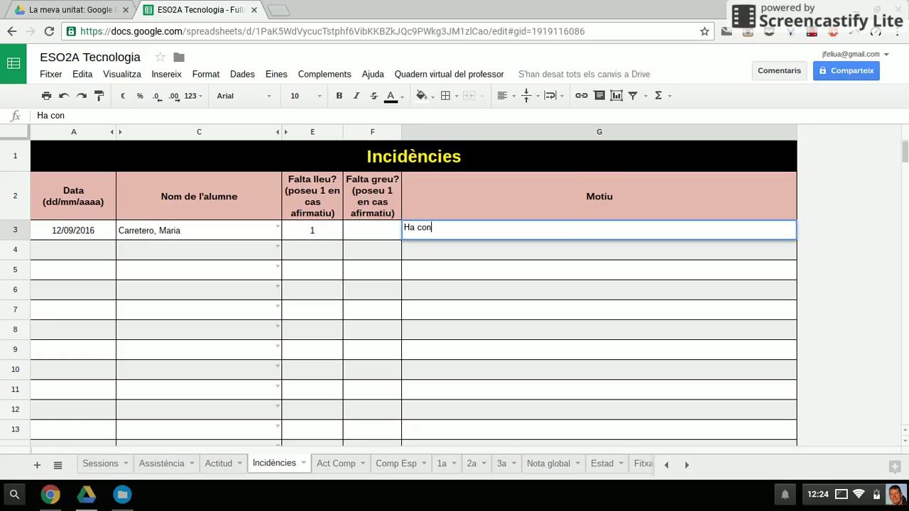
type("testat malament al professor.")
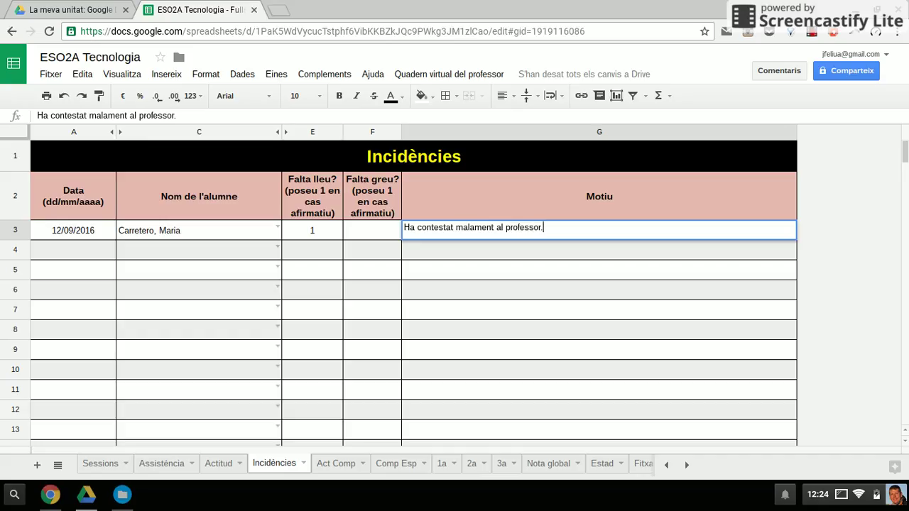
key("Return")
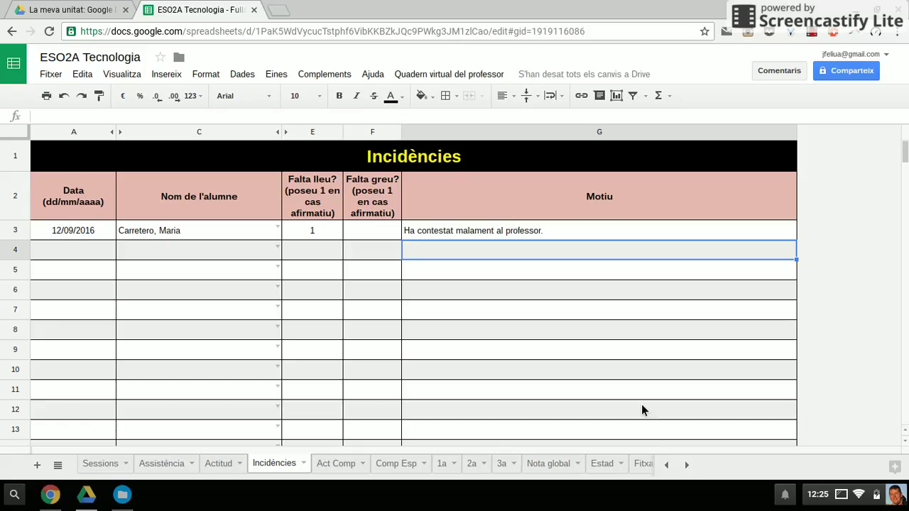
- Examine the first student's e-mail address fields for the student and both family contacts on the Contacte sheet
left_click(687, 467)
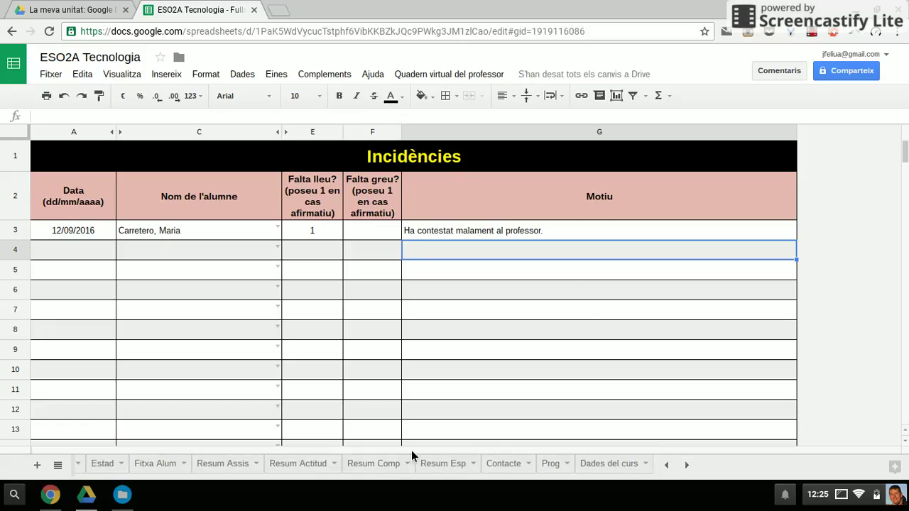
left_click(518, 465)
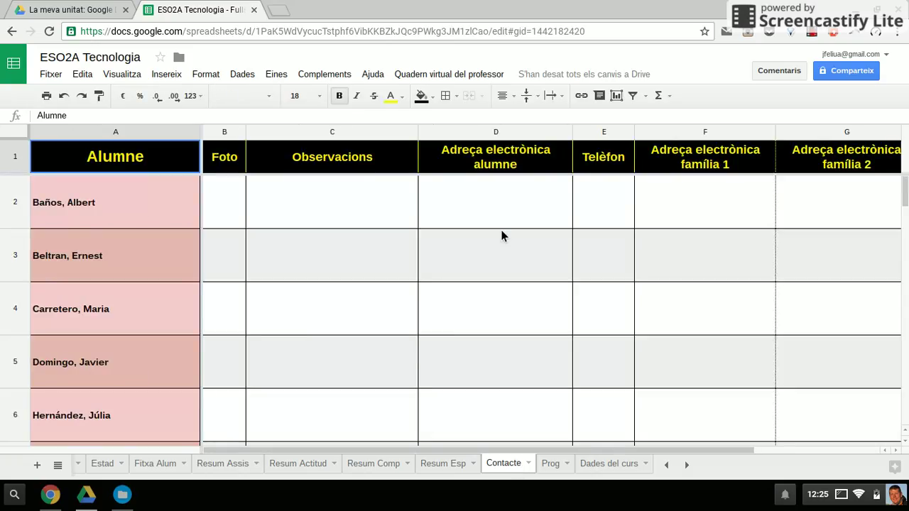
left_click(525, 207)
left_click(704, 199)
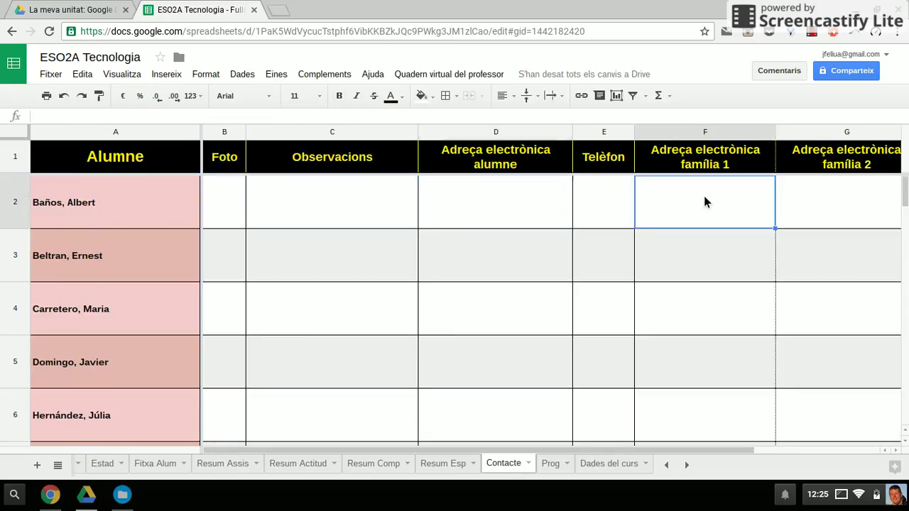
left_click(842, 208)
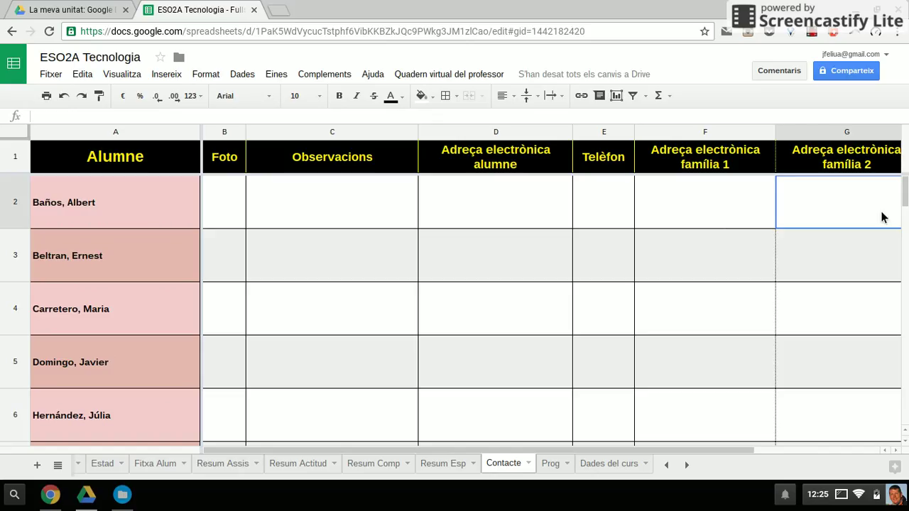
left_click(712, 220)
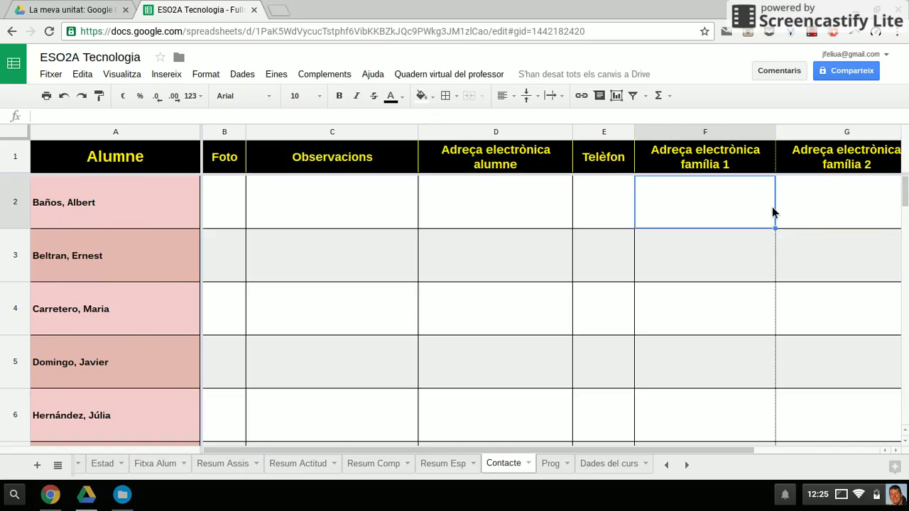
left_click(513, 201)
left_click(826, 216)
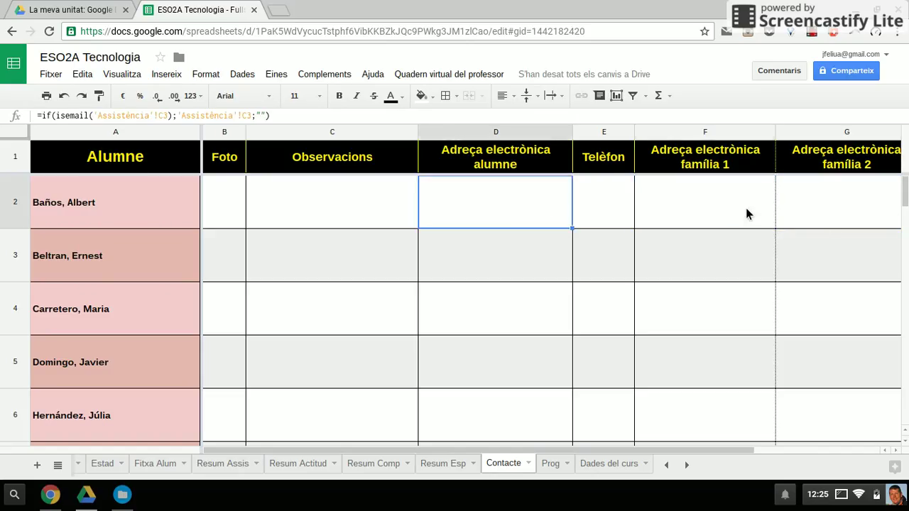
- From the Incidències sheet, start "Enviar a la família una incidència" and authorize QVP v3.2 with the personal Google account
left_click(666, 465)
left_click(279, 474)
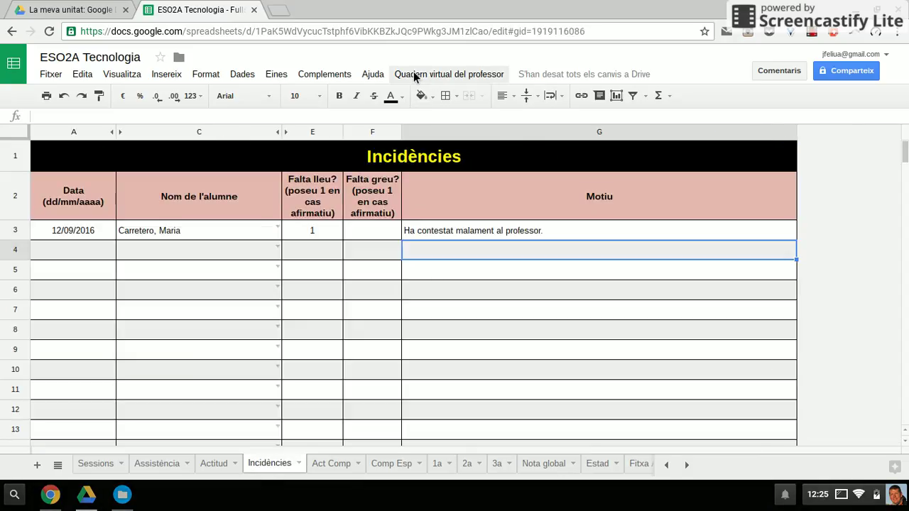
left_click(453, 74)
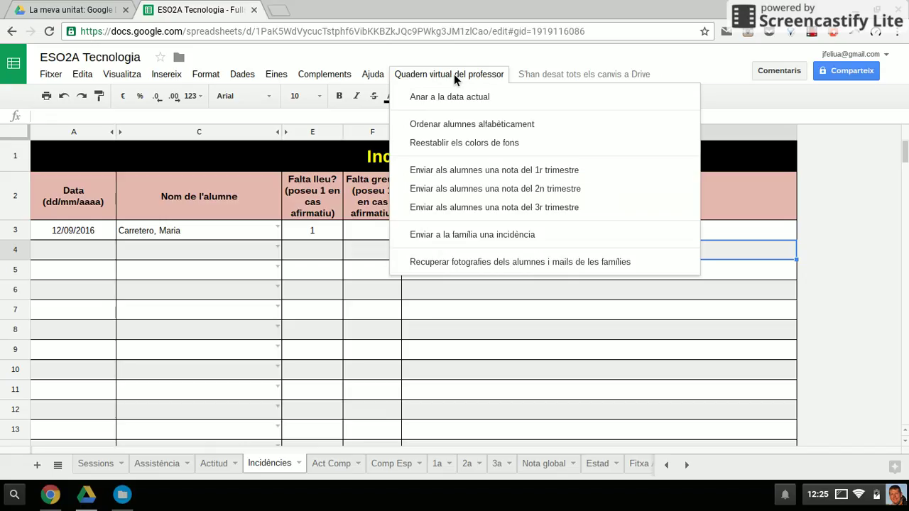
left_click(513, 247)
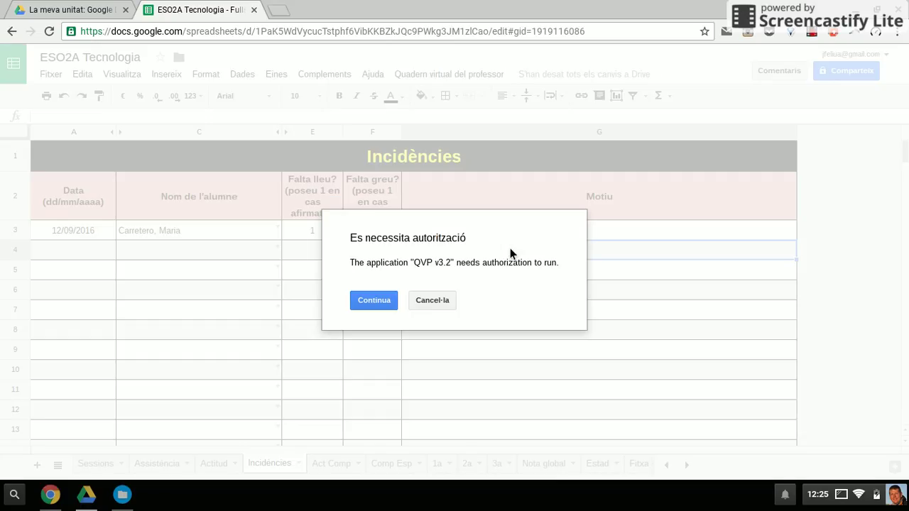
left_click(386, 305)
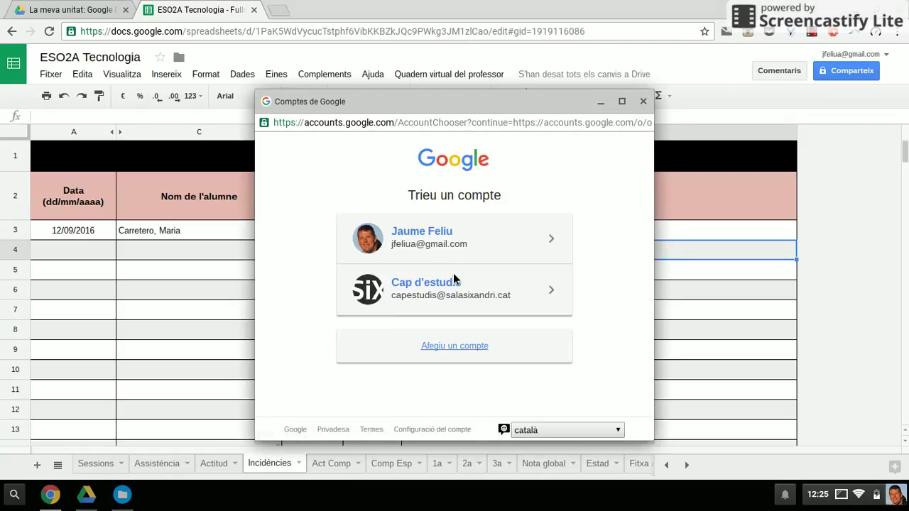
left_click(443, 244)
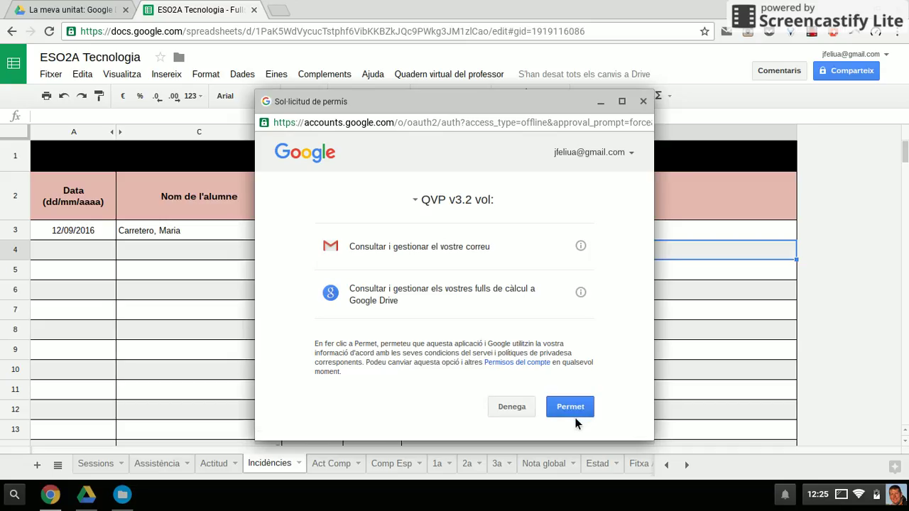
left_click(578, 408)
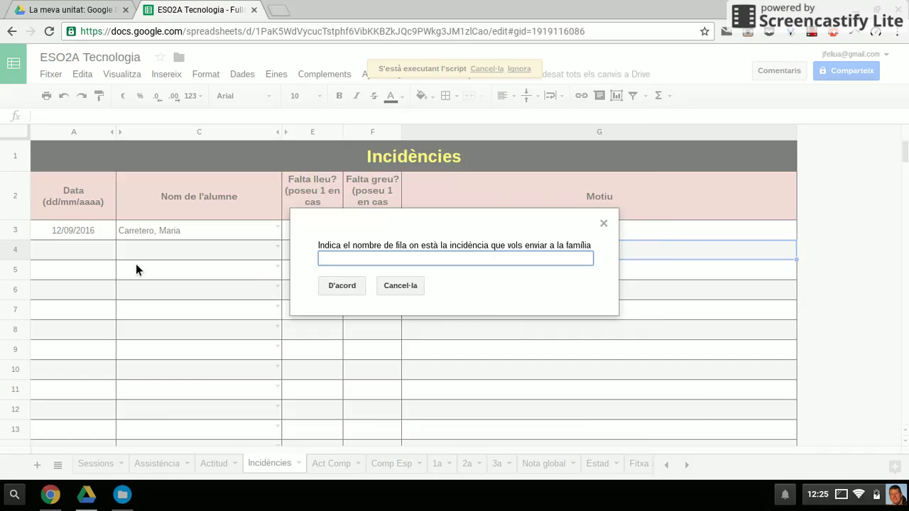
- Send the incident in row 3 to the student's family
type("3")
left_click(358, 288)
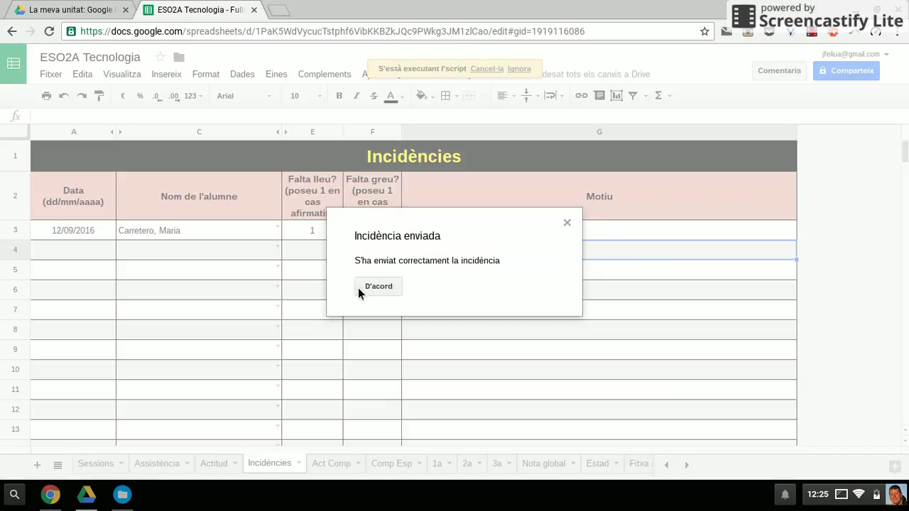
left_click(373, 288)
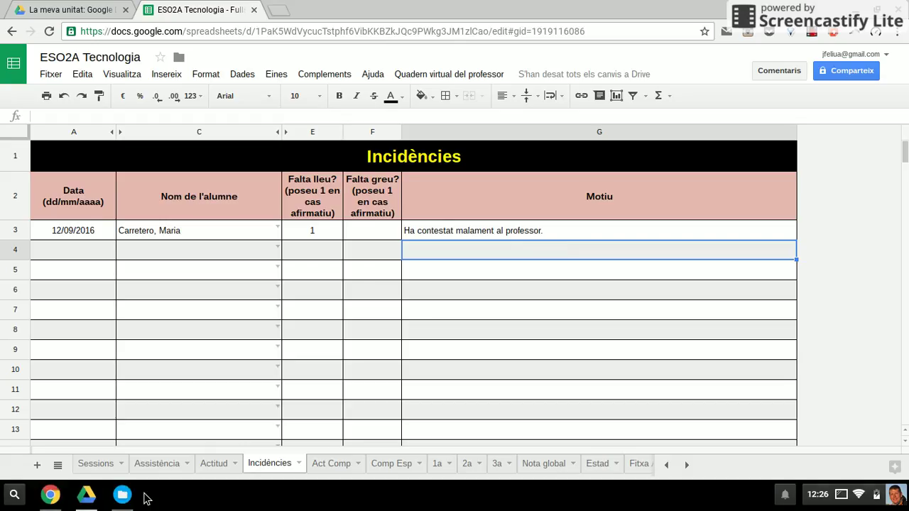
- Review the Assistència, Actitud and Incidències sheets in turn
left_click(99, 464)
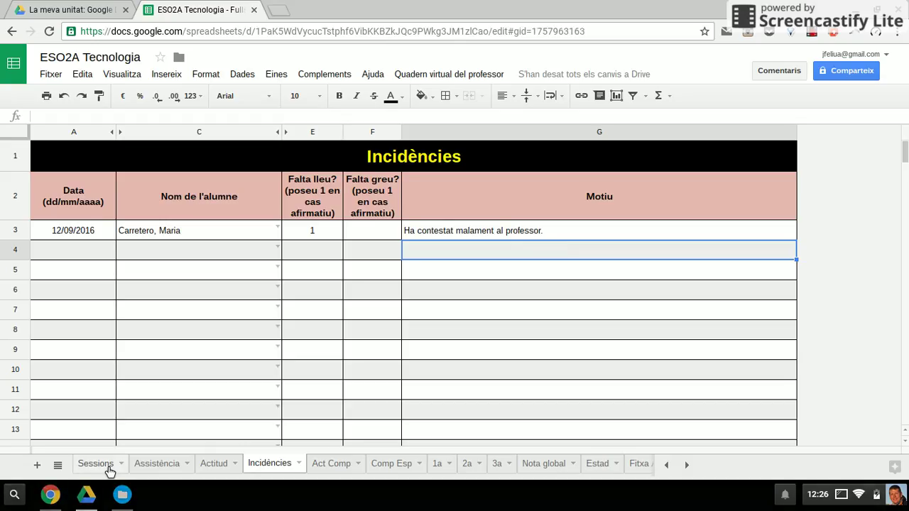
left_click(163, 465)
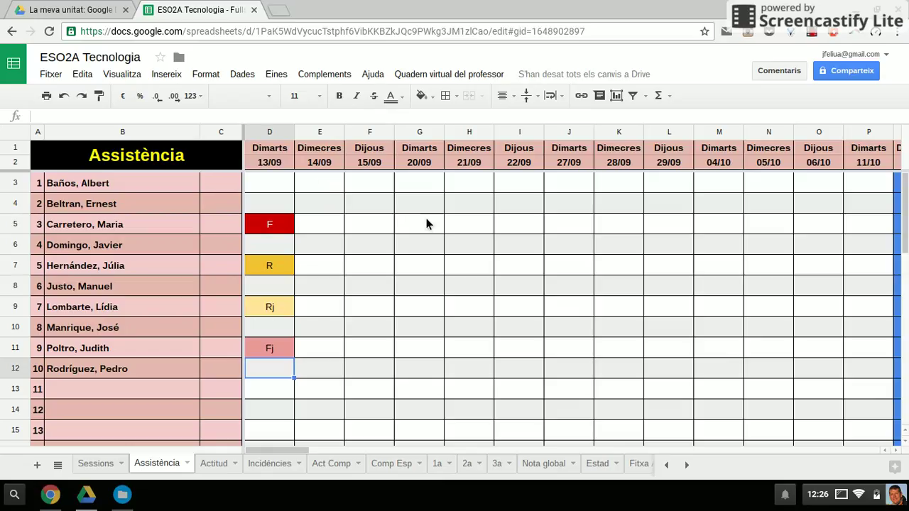
left_click(219, 469)
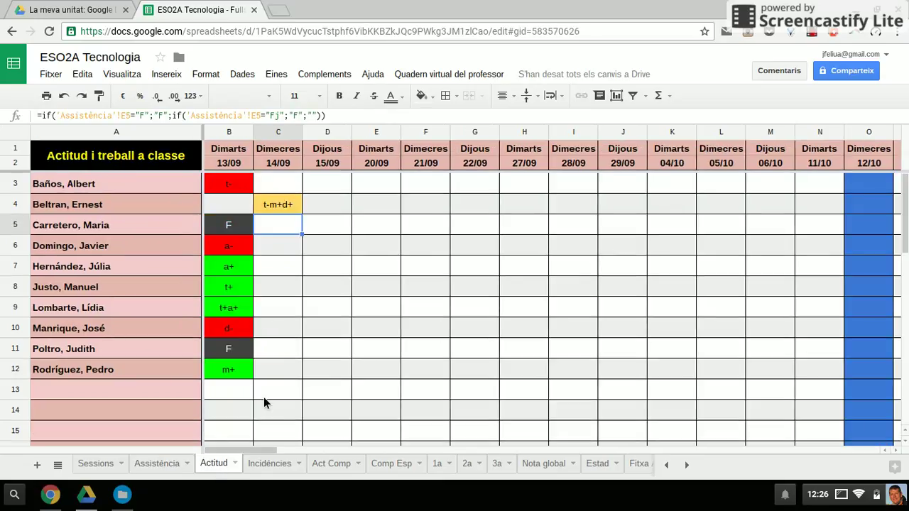
left_click(271, 464)
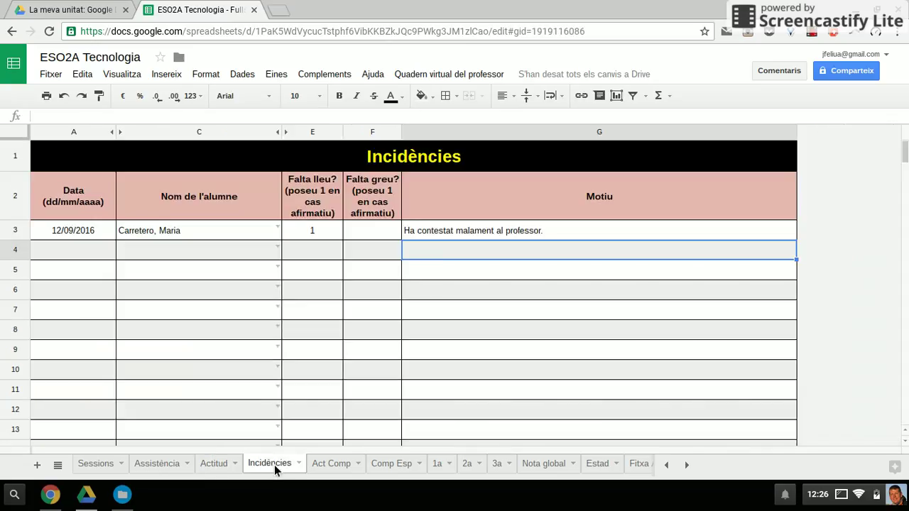